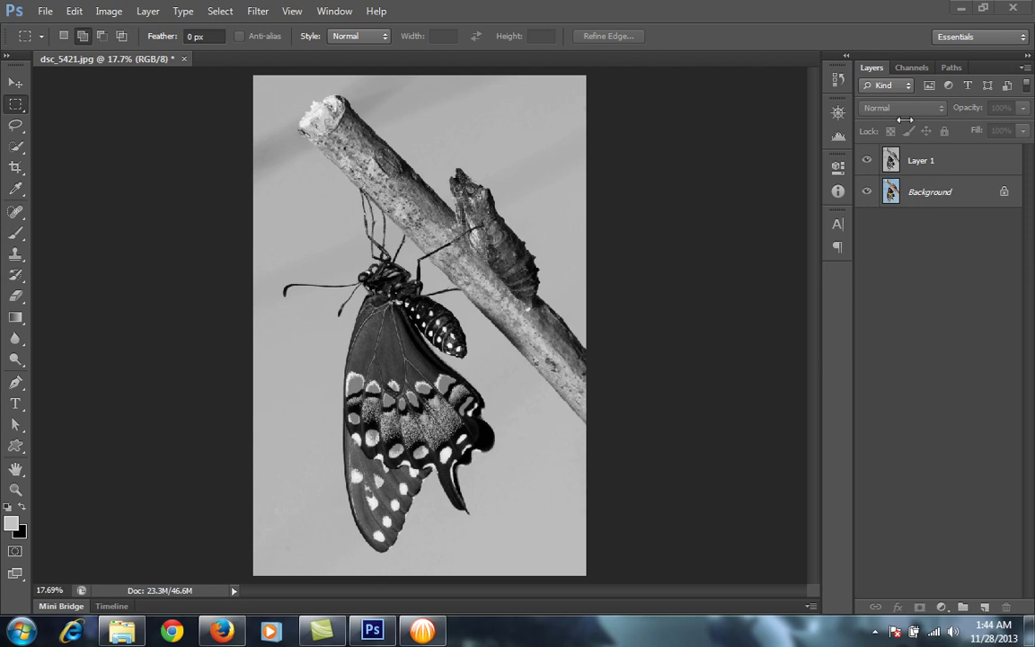
# Toggle Layer 1's visibility twice to compare it with the colour Background, then select Layer 1
pyautogui.click(866, 162)
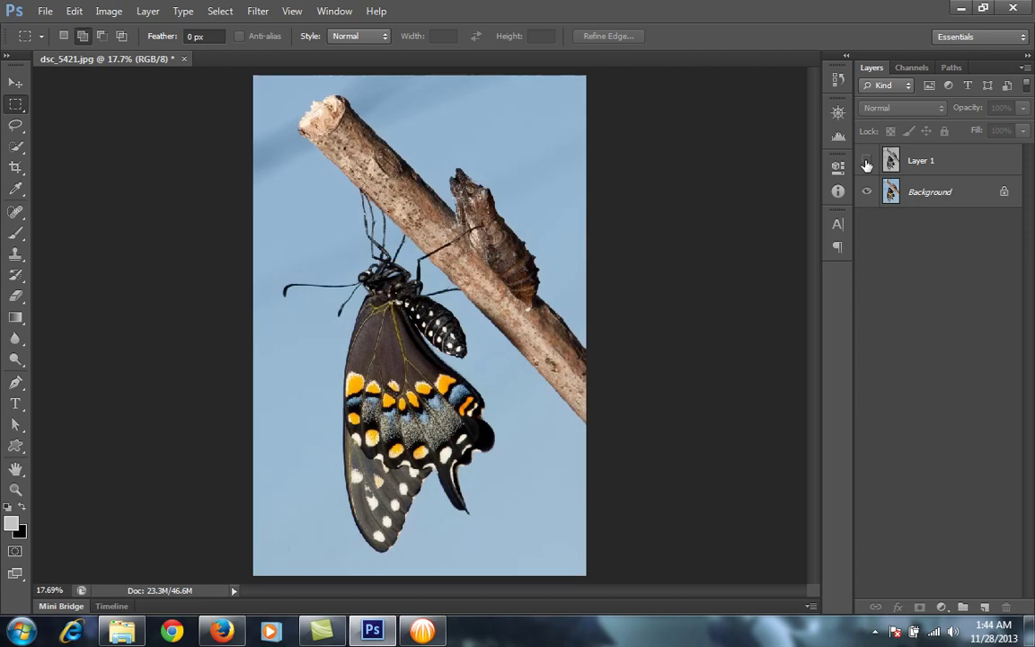
pyautogui.click(866, 162)
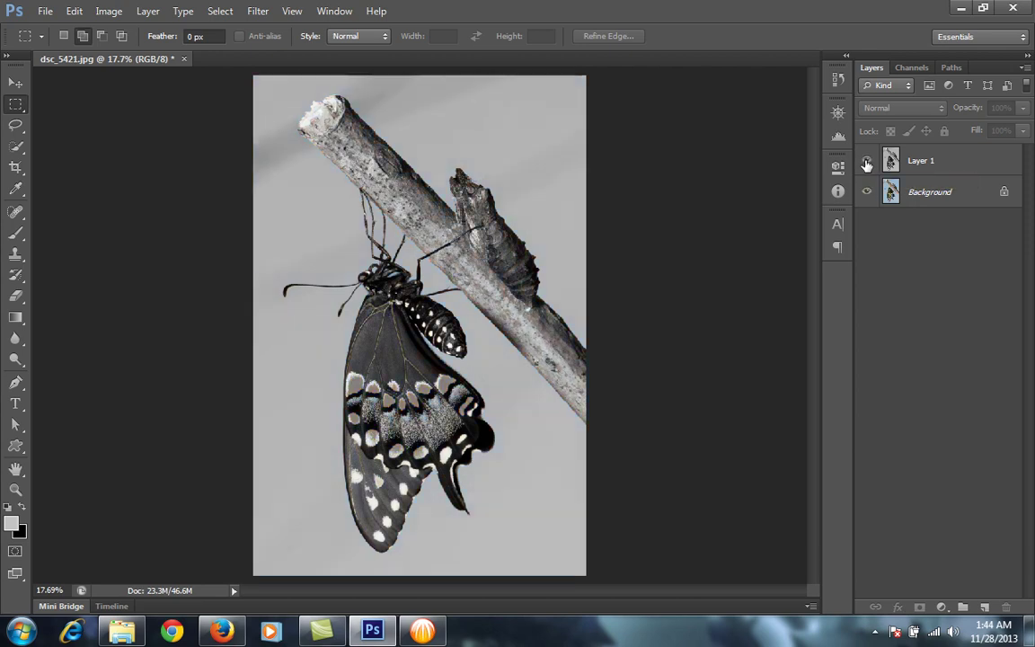
pyautogui.click(866, 162)
pyautogui.click(866, 162)
pyautogui.click(945, 170)
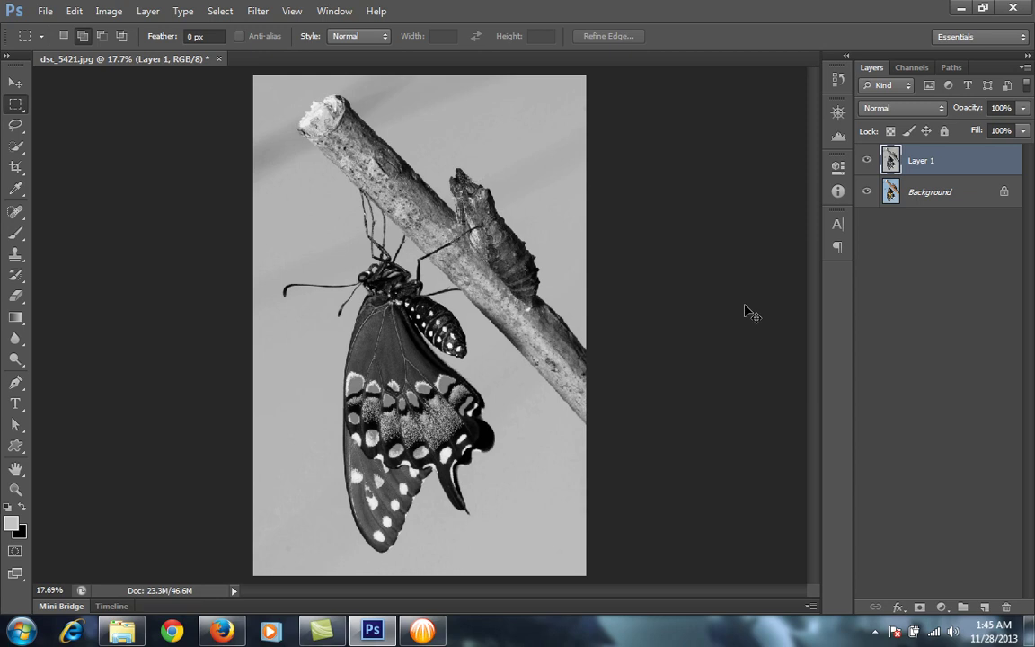
# Zoom the butterfly view to 50% and bring up the Filter > Sharpen submenu
pyautogui.hotkey('ctrl', '+')
pyautogui.hotkey('ctrl', '+')
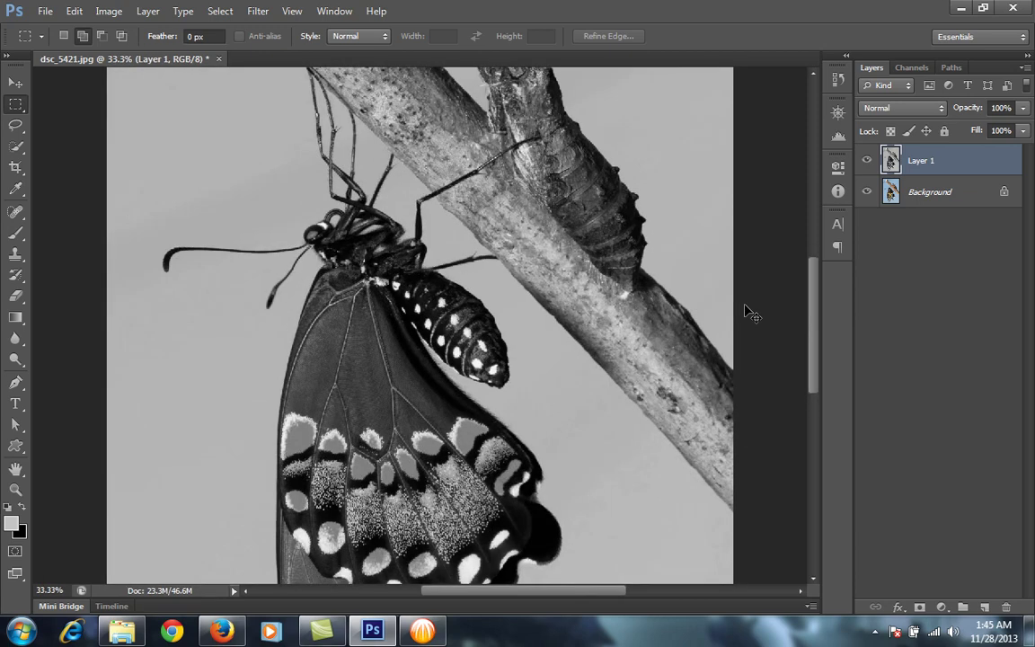
pyautogui.hotkey('ctrl', '+')
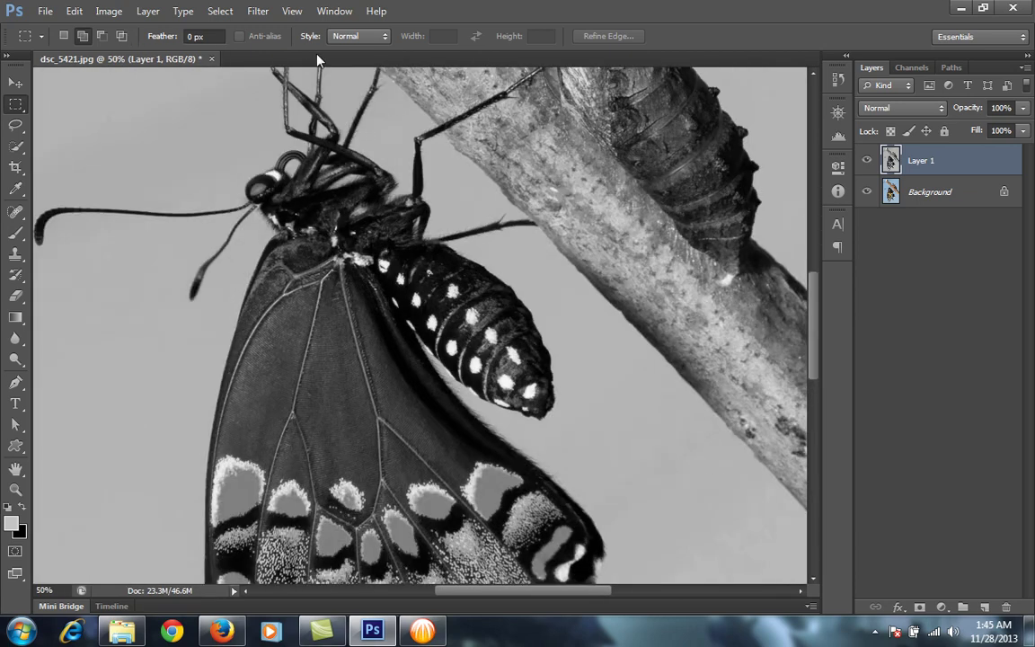
pyautogui.click(255, 15)
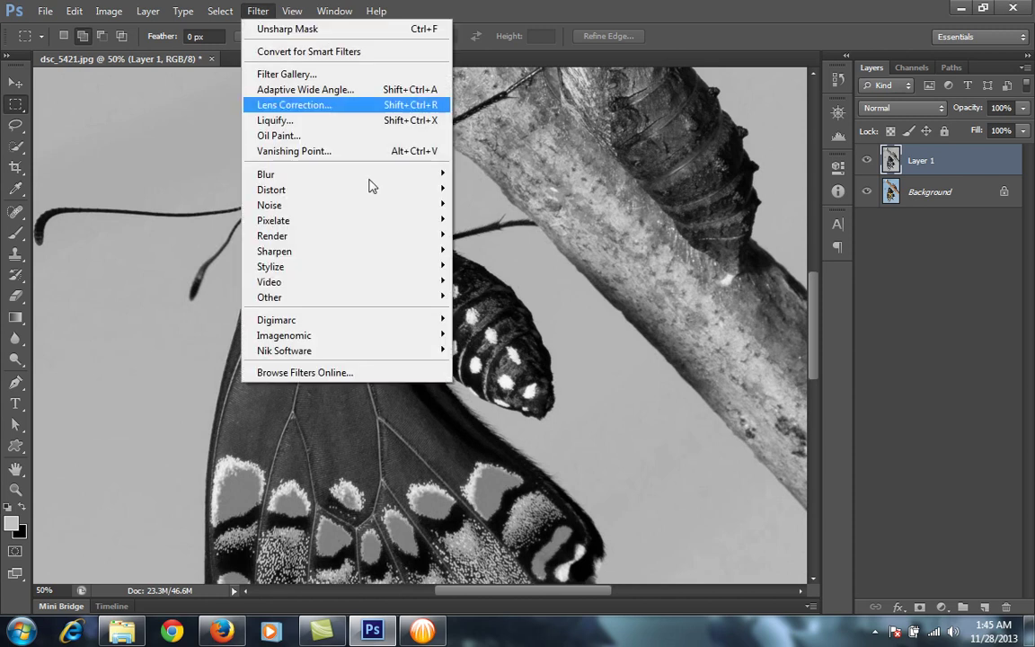
pyautogui.moveTo(404, 262)
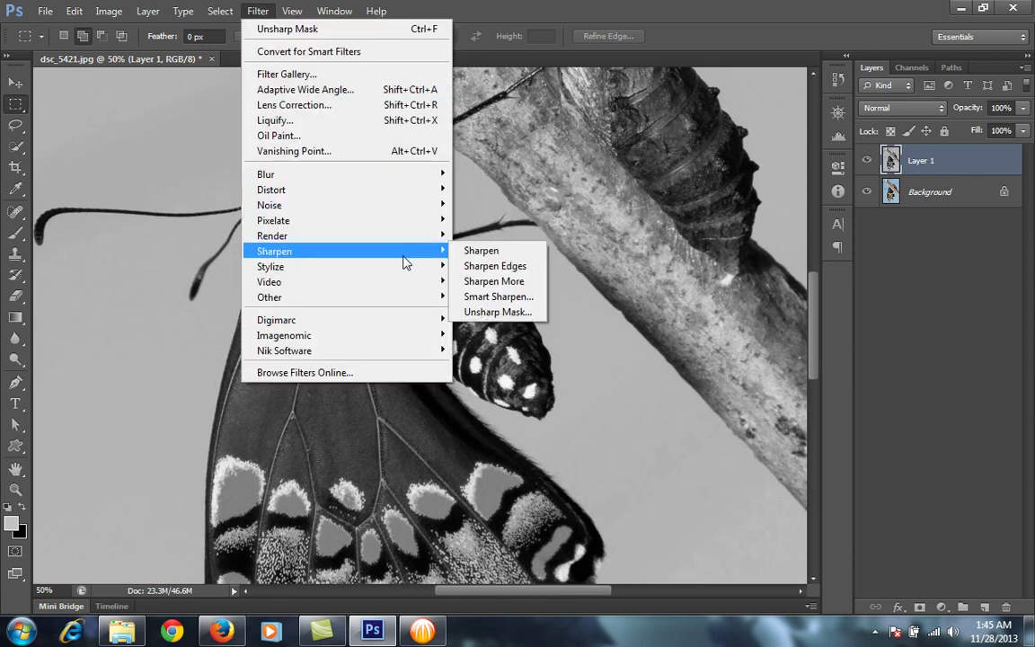
# Open Unsharp Mask and adjust the Radius to about 6.8, comparing with Preview off and on
pyautogui.click(492, 312)
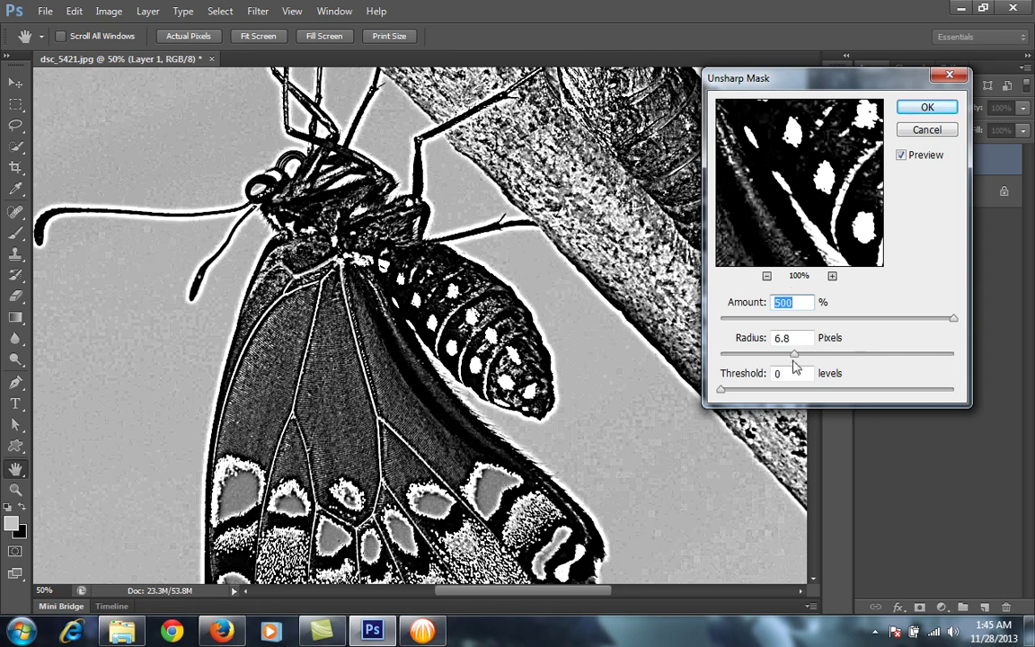
pyautogui.moveTo(792, 359); pyautogui.dragTo(742, 358)
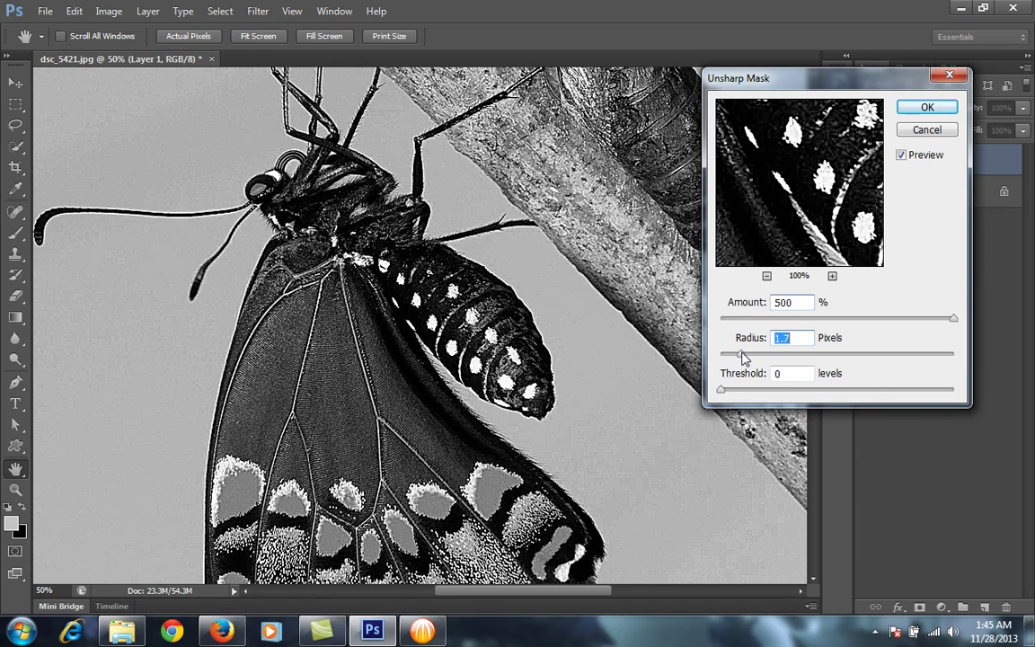
pyautogui.click(802, 338)
pyautogui.click(903, 155)
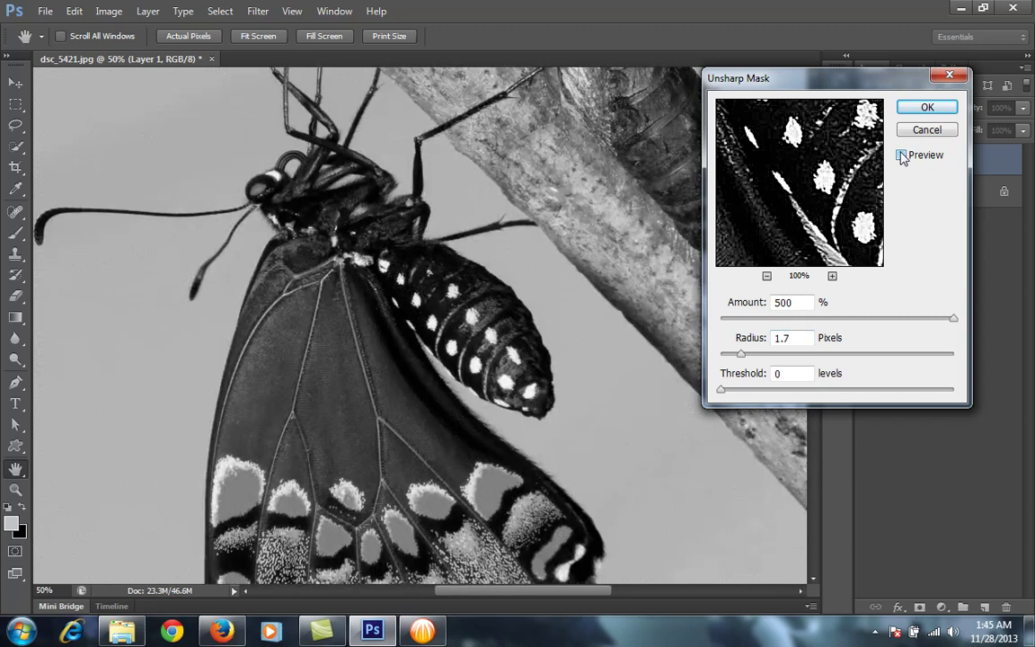
pyautogui.click(902, 156)
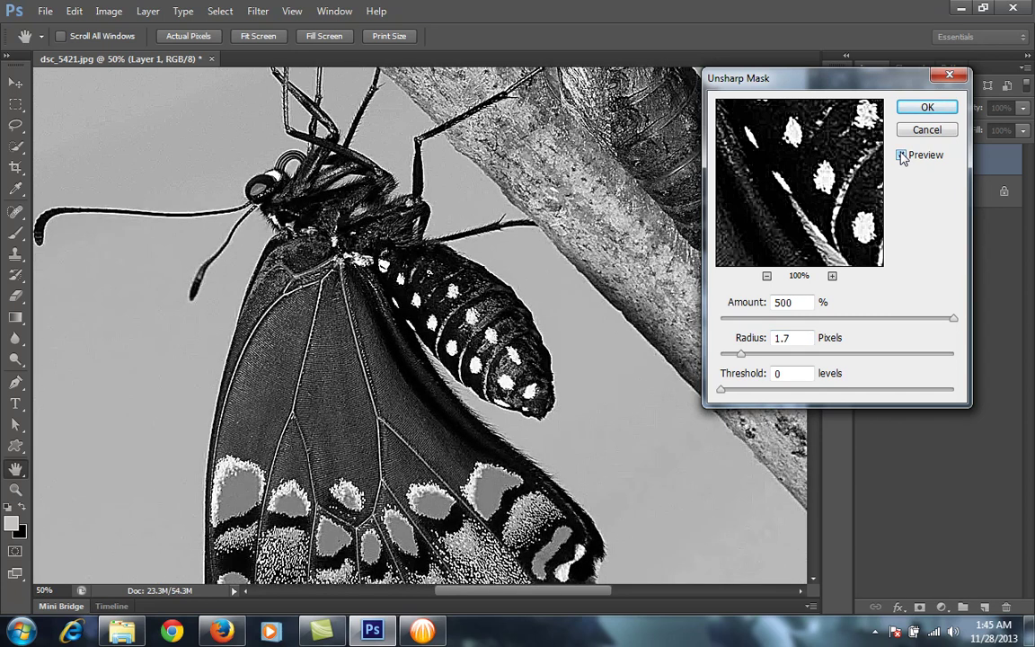
pyautogui.moveTo(741, 355); pyautogui.dragTo(795, 359)
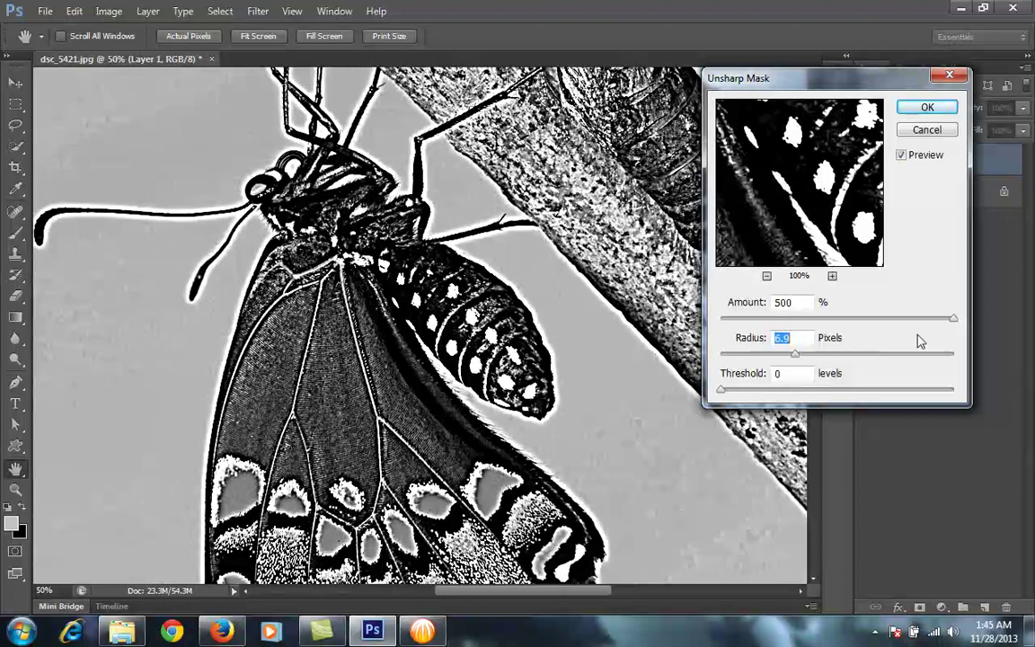
# Settle the Unsharp Mask preview at Amount 358, Radius 8.2 and Threshold 36
pyautogui.moveTo(952, 321); pyautogui.dragTo(848, 322)
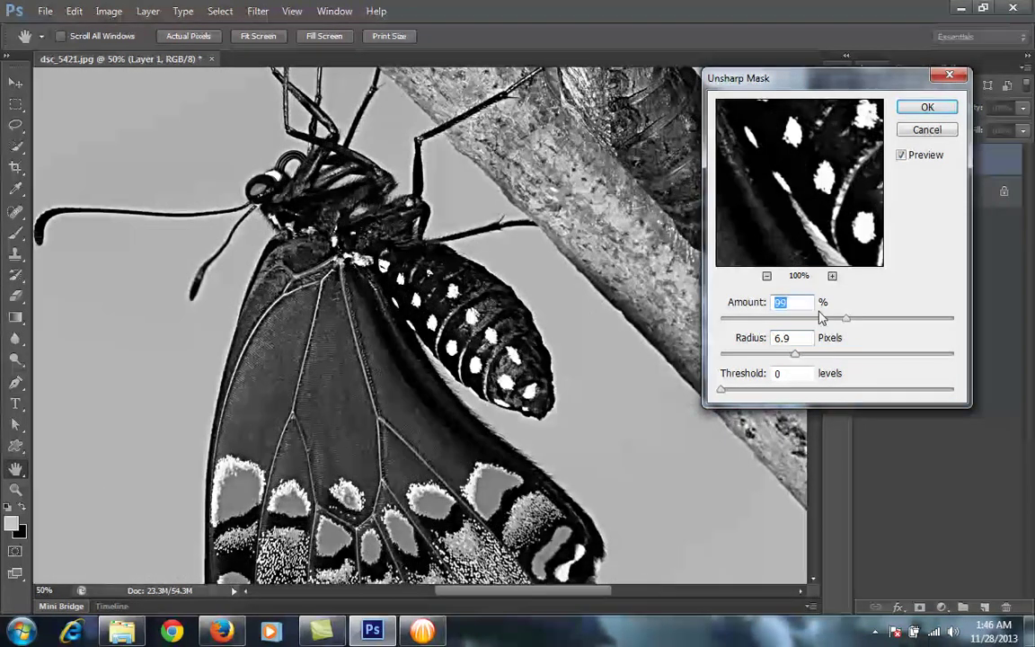
pyautogui.moveTo(845, 319); pyautogui.dragTo(930, 323)
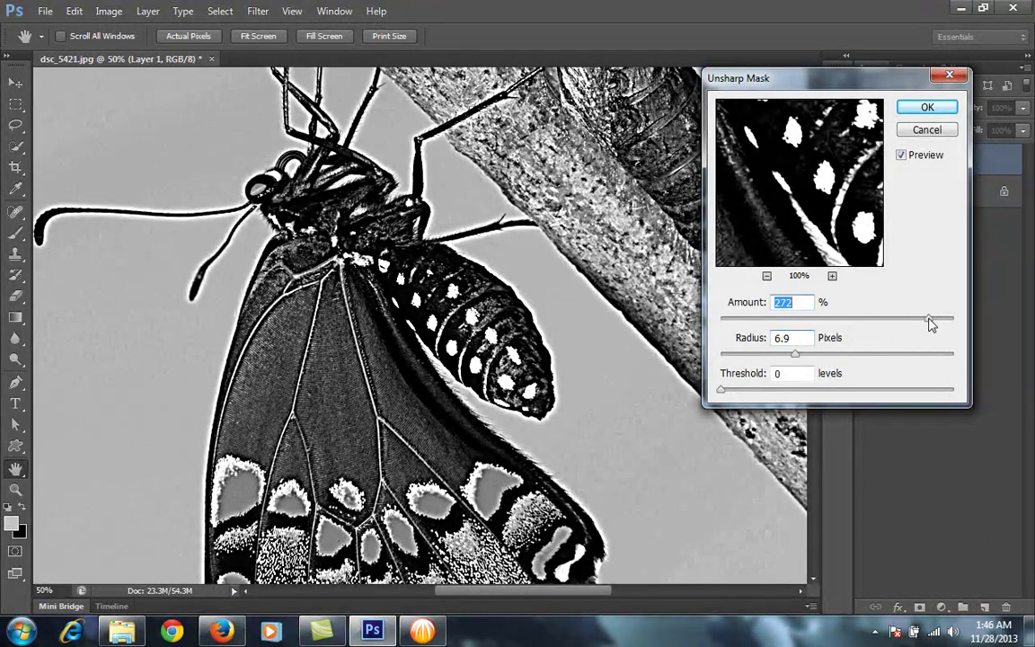
pyautogui.moveTo(930, 323); pyautogui.dragTo(943, 325)
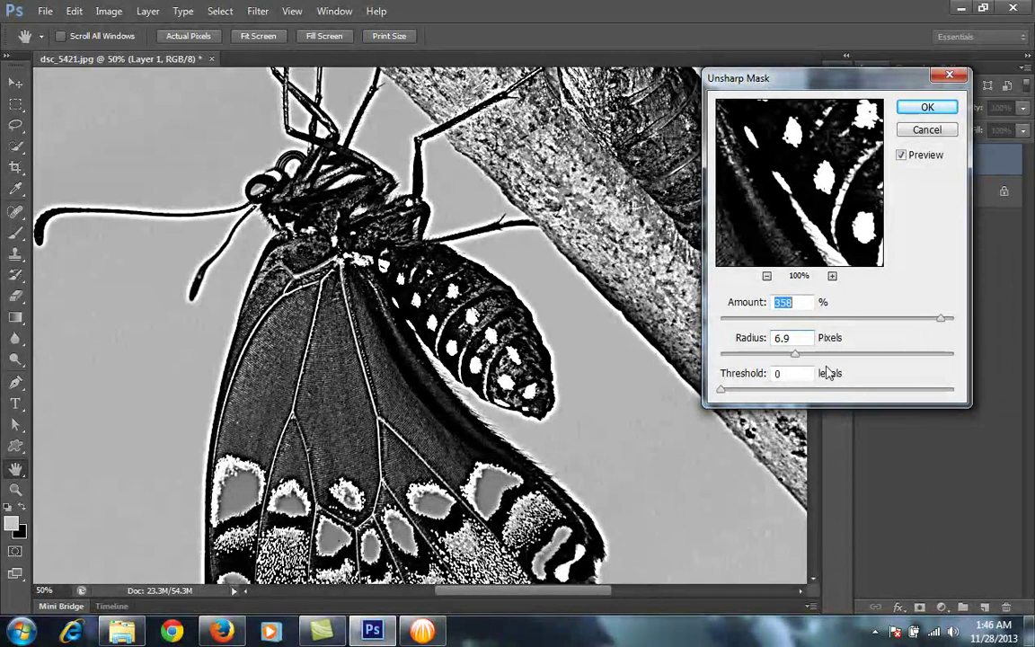
pyautogui.moveTo(802, 362); pyautogui.dragTo(806, 360)
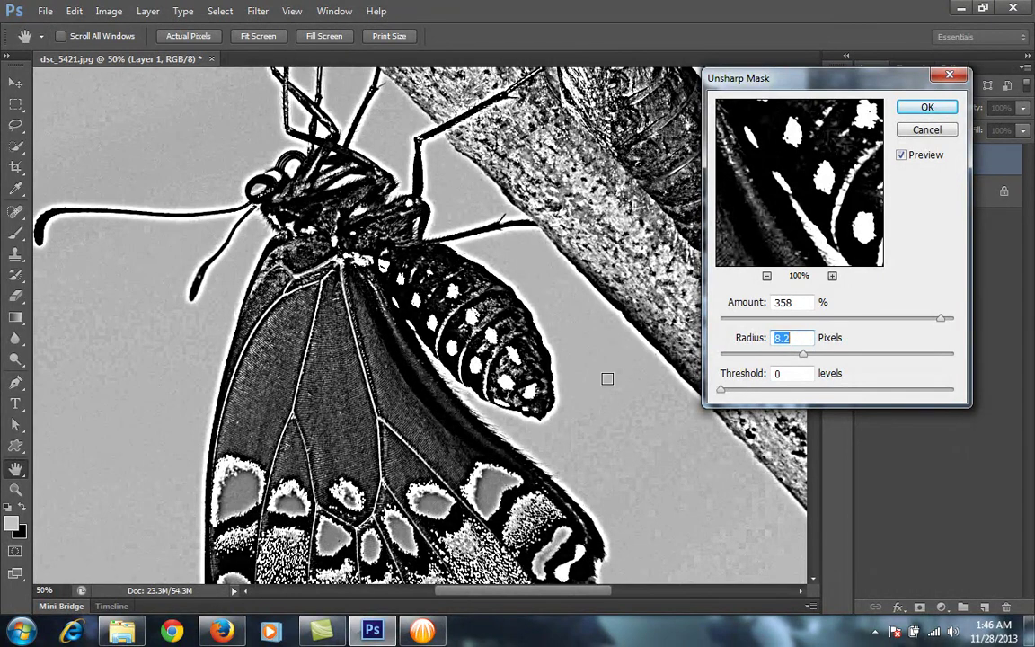
pyautogui.moveTo(720, 396); pyautogui.dragTo(768, 401)
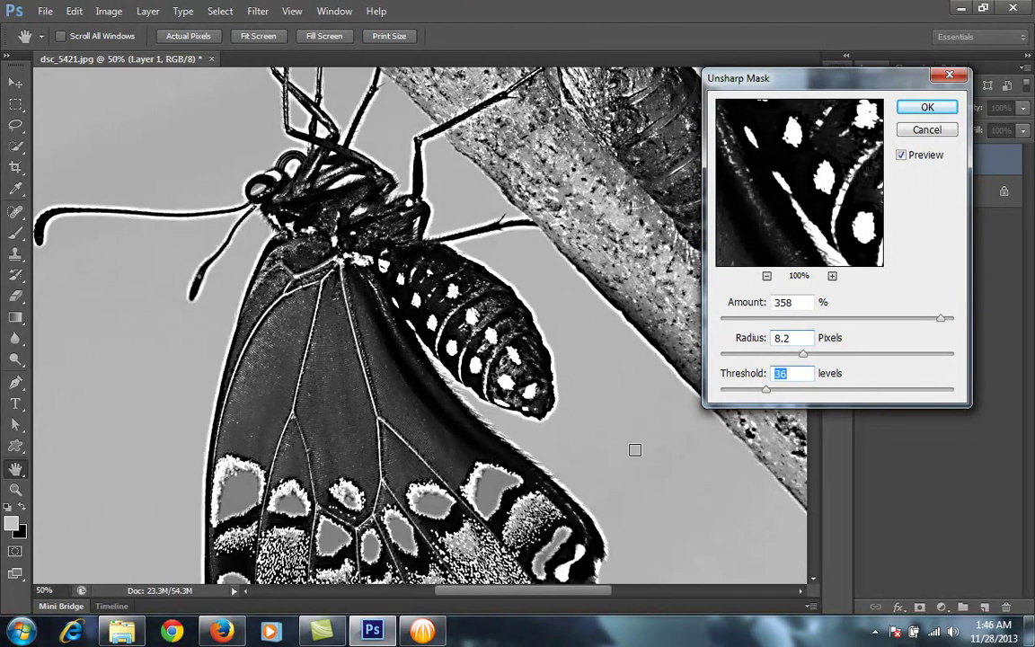
# Reduce the Unsharp Mask to Threshold 23, Amount 214 and Radius 2.4, comparing with Preview
pyautogui.click(790, 375)
pyautogui.moveTo(765, 390); pyautogui.dragTo(753, 394)
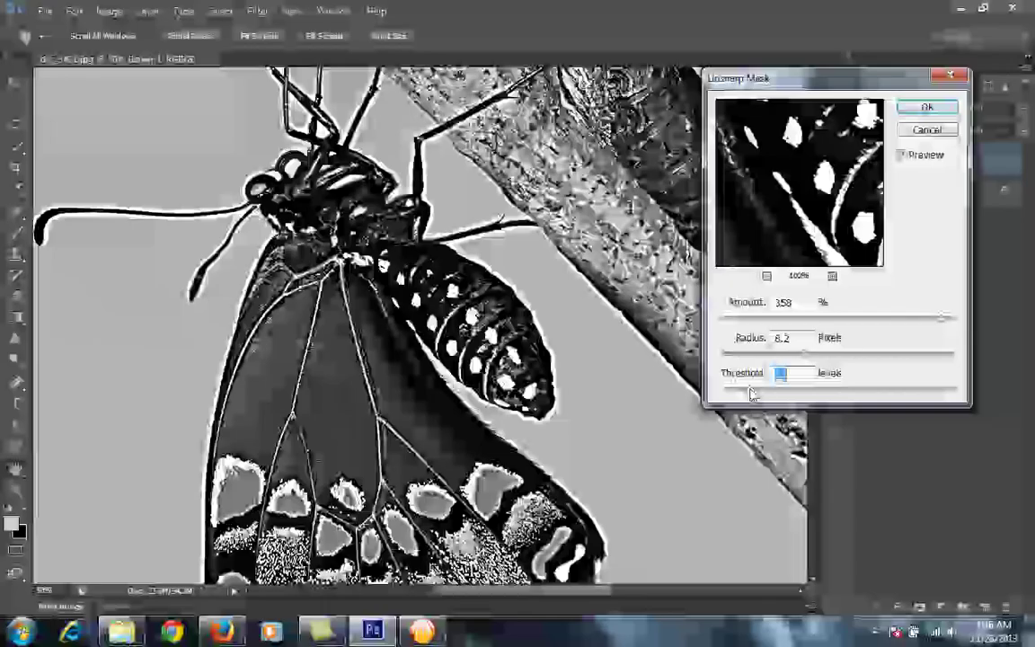
pyautogui.click(791, 378)
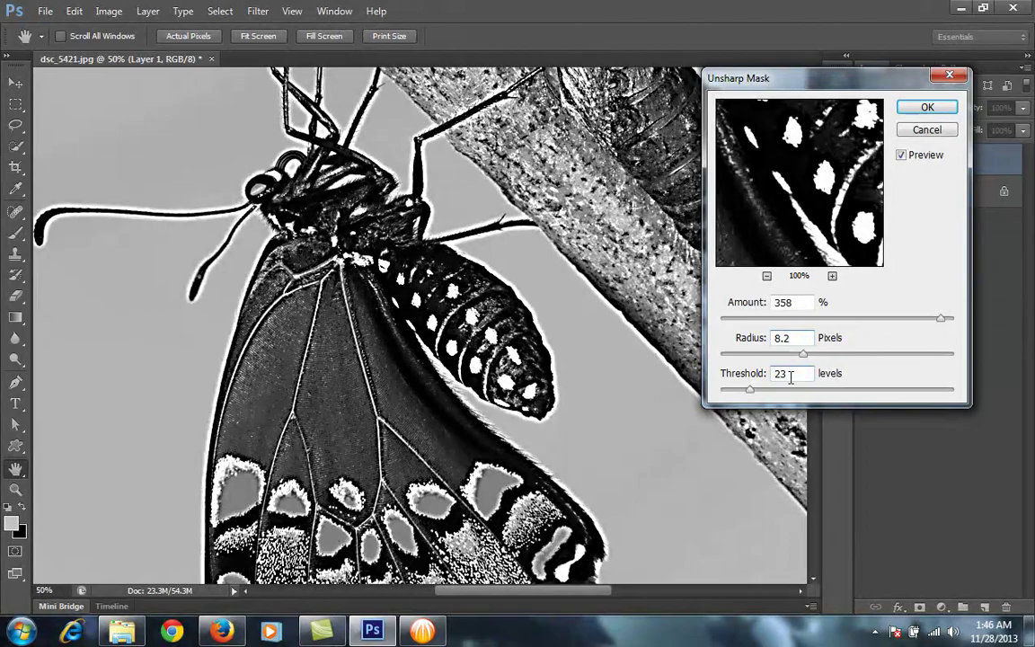
pyautogui.click(902, 157)
pyautogui.click(902, 157)
pyautogui.moveTo(940, 318); pyautogui.dragTo(916, 323)
pyautogui.moveTo(802, 355); pyautogui.dragTo(753, 362)
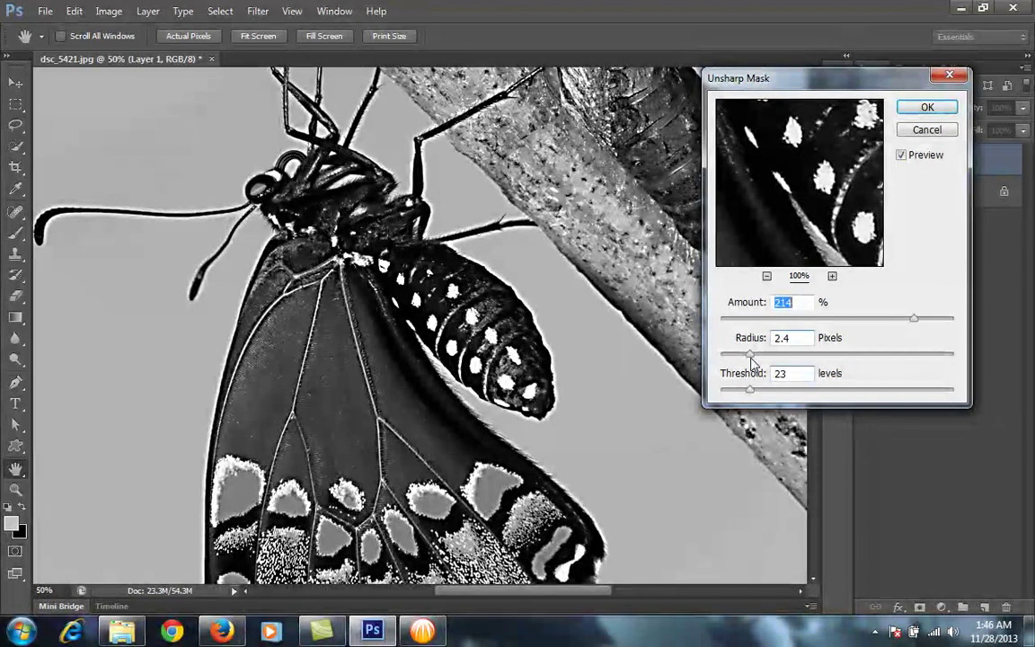
pyautogui.click(902, 155)
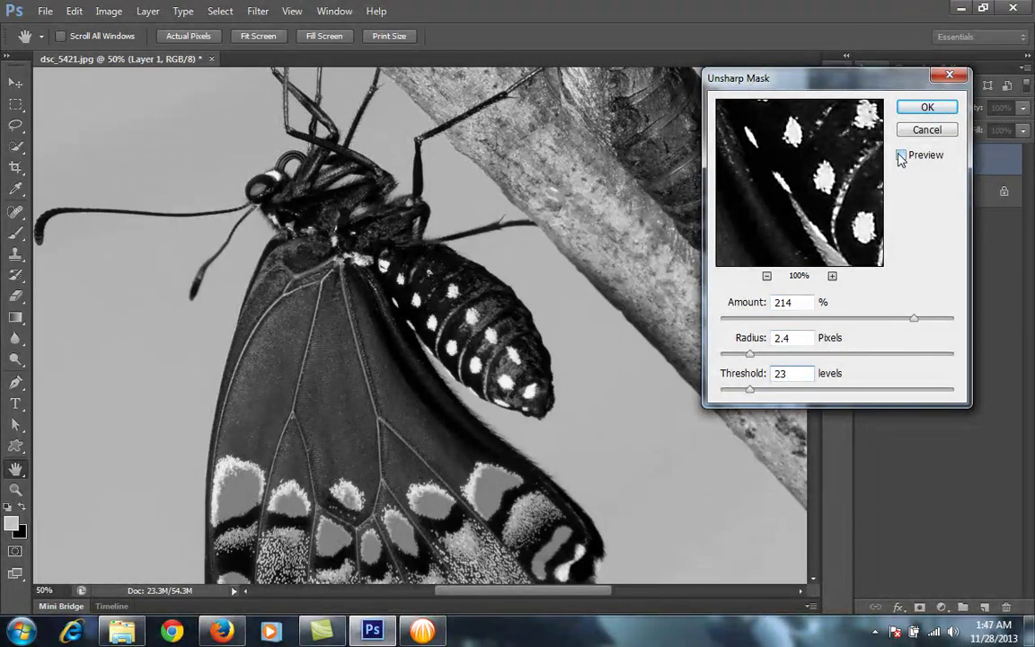
pyautogui.click(902, 156)
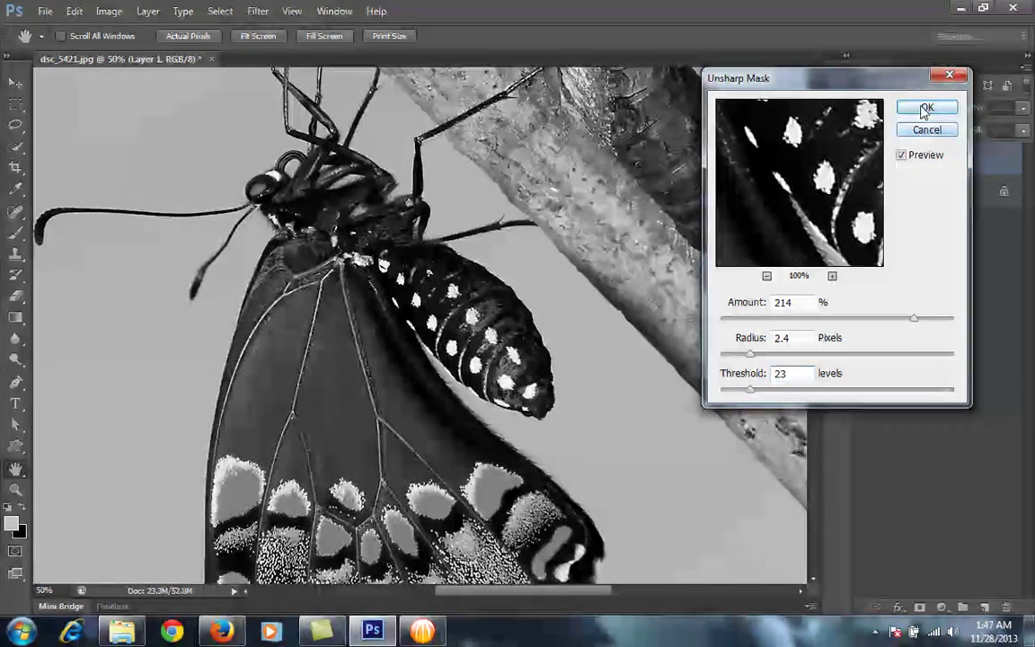
# Close the Unsharp Mask dialog and open the Smart Sharpen filter instead
pyautogui.click(925, 131)
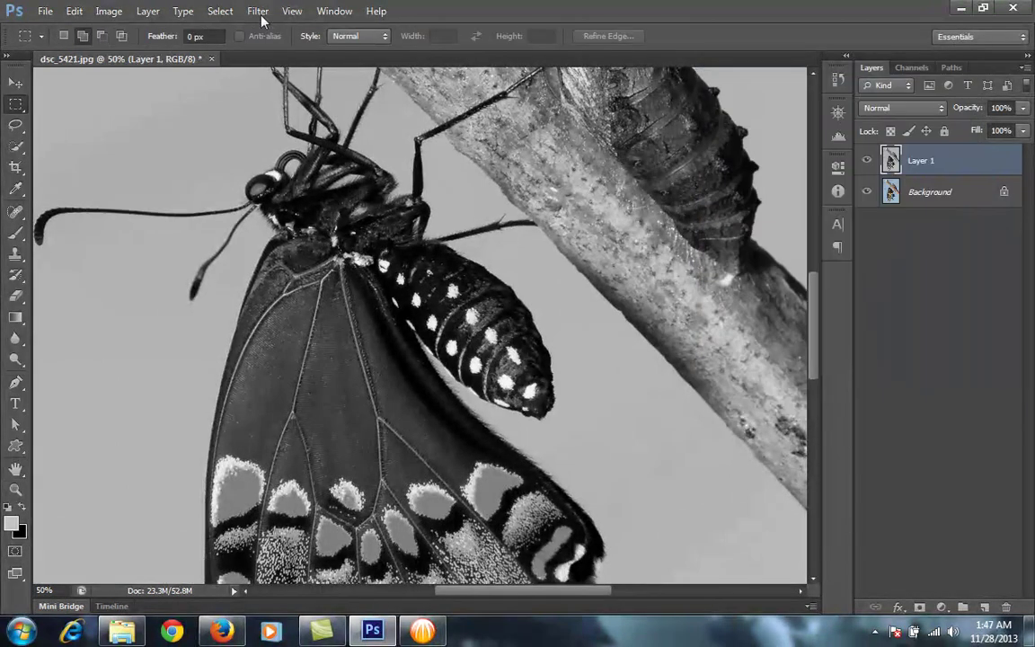
pyautogui.click(260, 14)
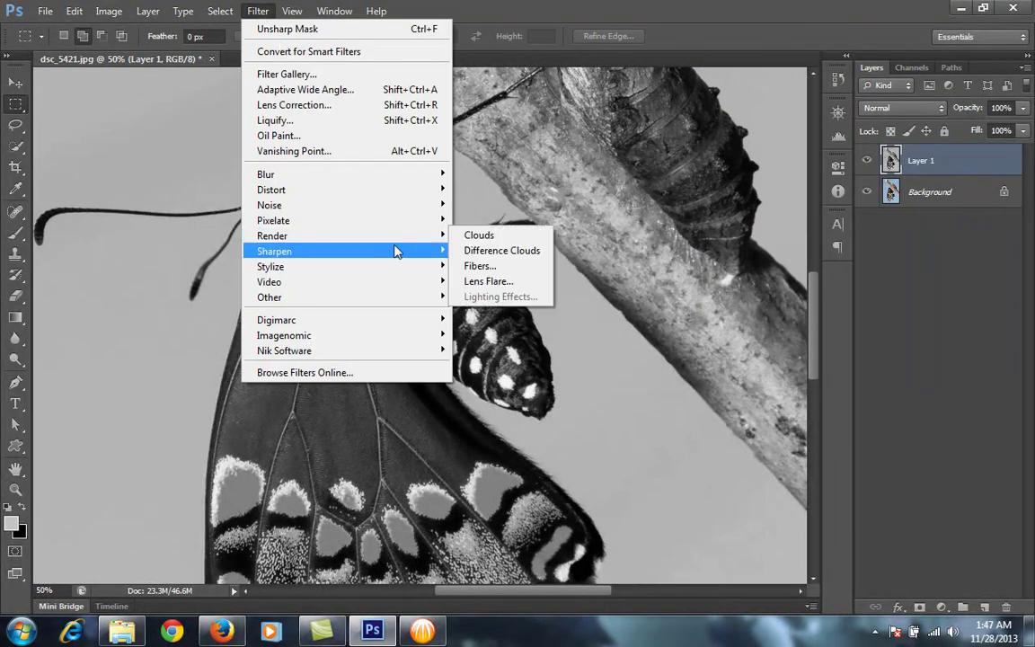
pyautogui.moveTo(395, 251)
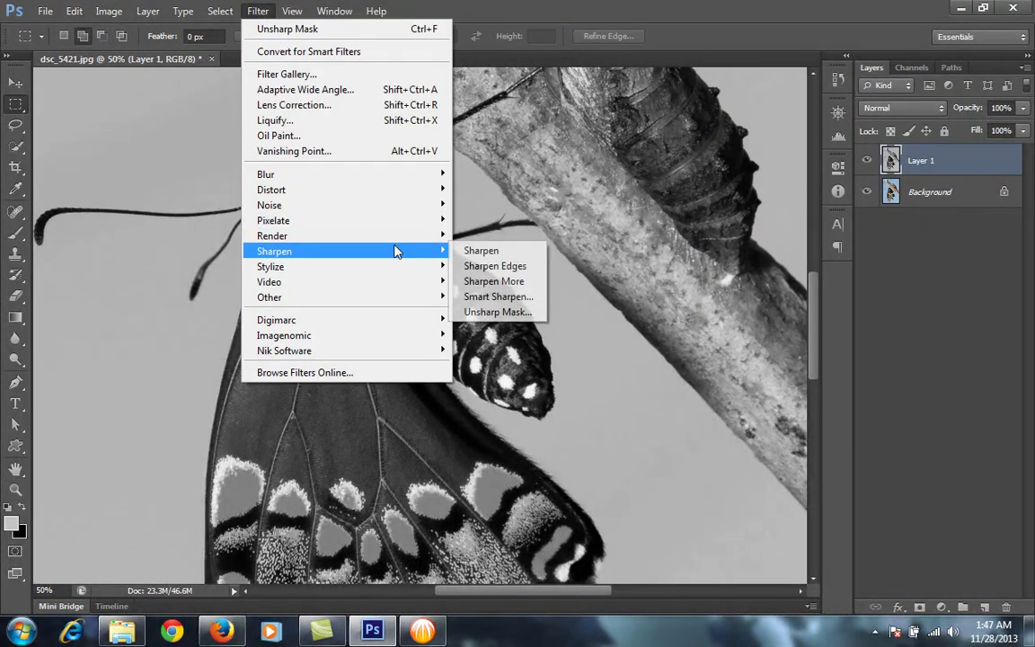
pyautogui.click(497, 297)
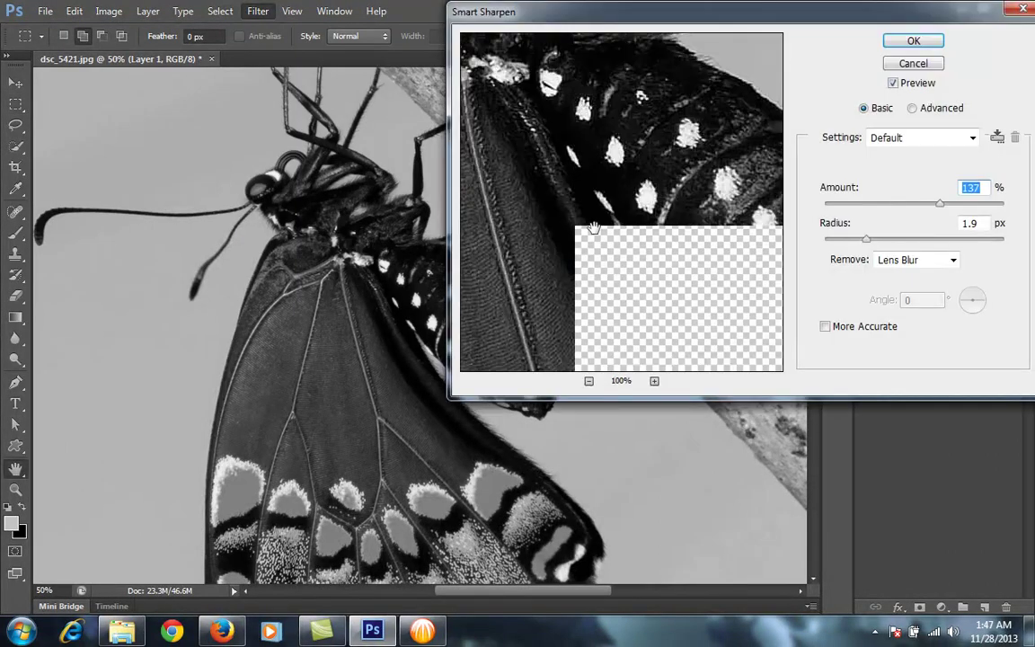
# Try Smart Sharpen at Amount 377 and Radius 3.2 px removing Lens Blur, then cancel it
pyautogui.moveTo(621, 132); pyautogui.dragTo(631, 200)
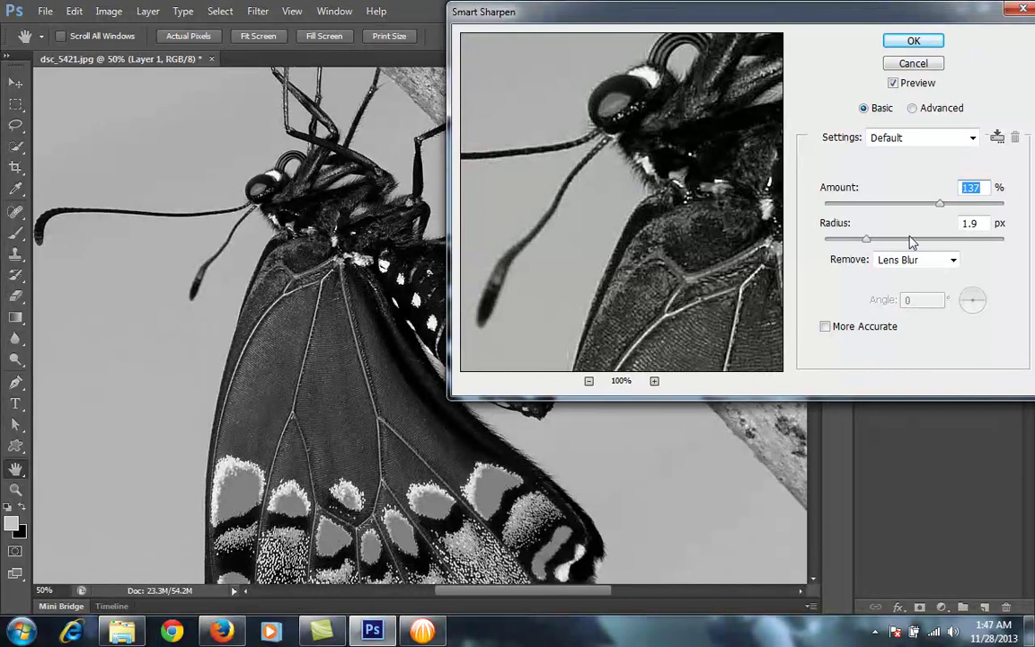
pyautogui.moveTo(942, 205); pyautogui.dragTo(997, 205)
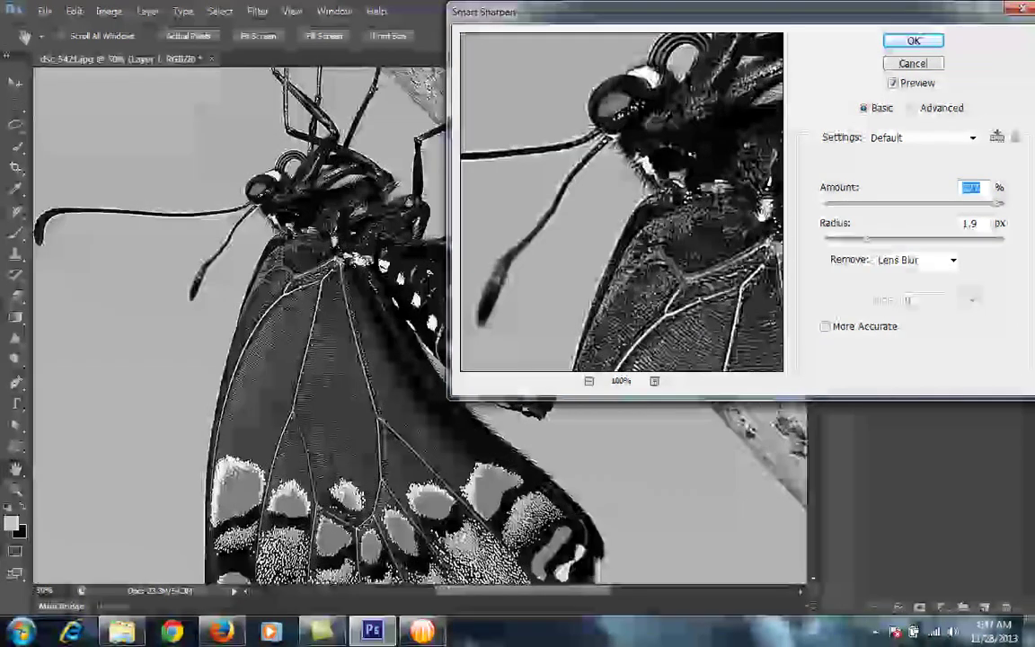
pyautogui.moveTo(865, 241); pyautogui.dragTo(925, 240)
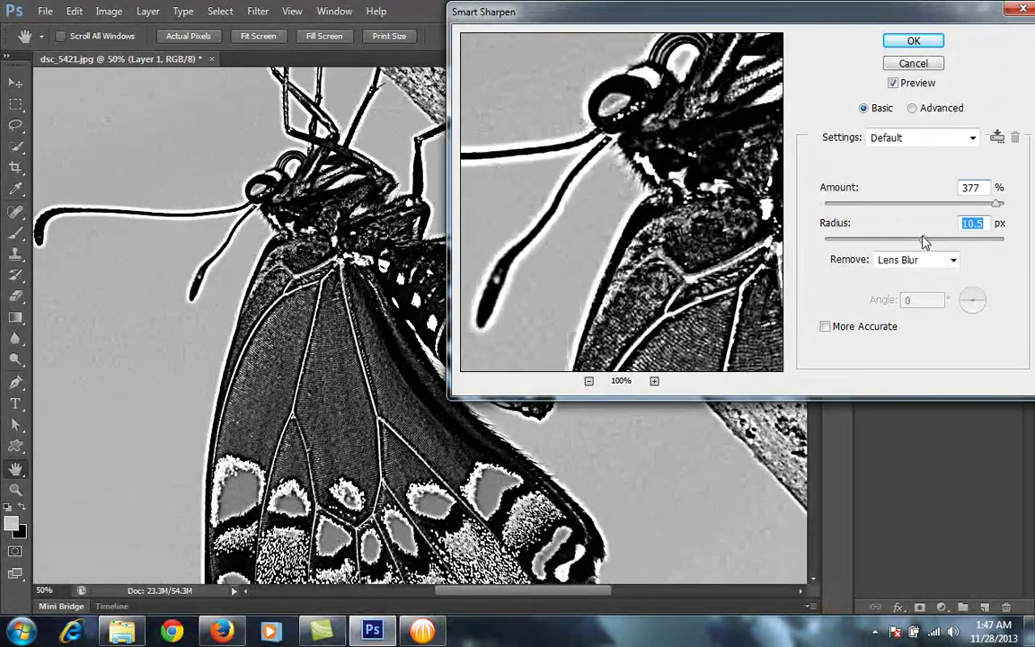
pyautogui.moveTo(925, 240); pyautogui.dragTo(886, 245)
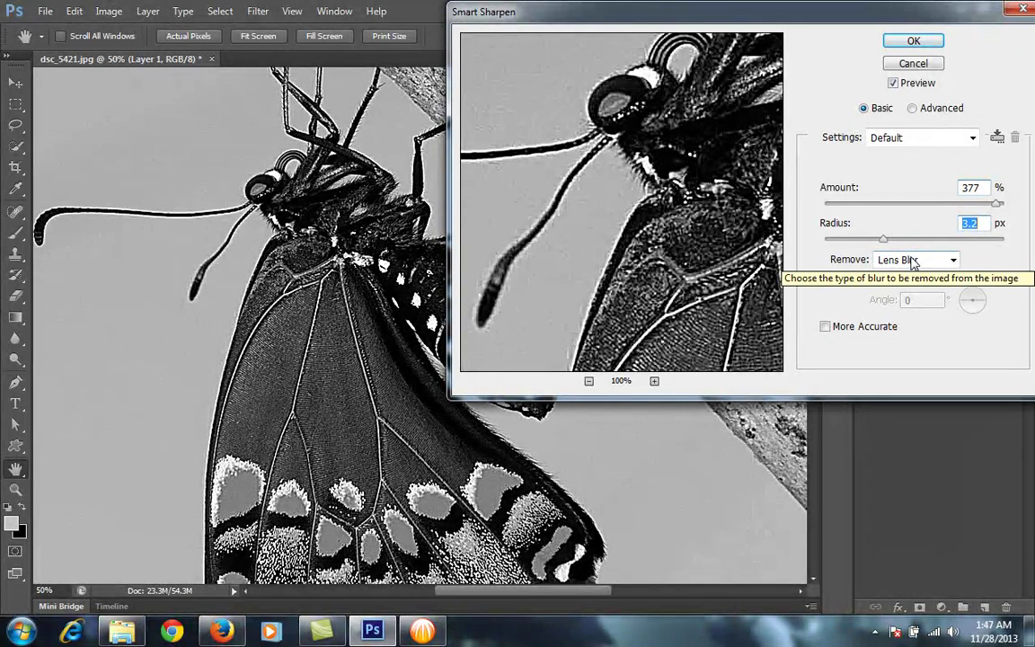
pyautogui.click(912, 260)
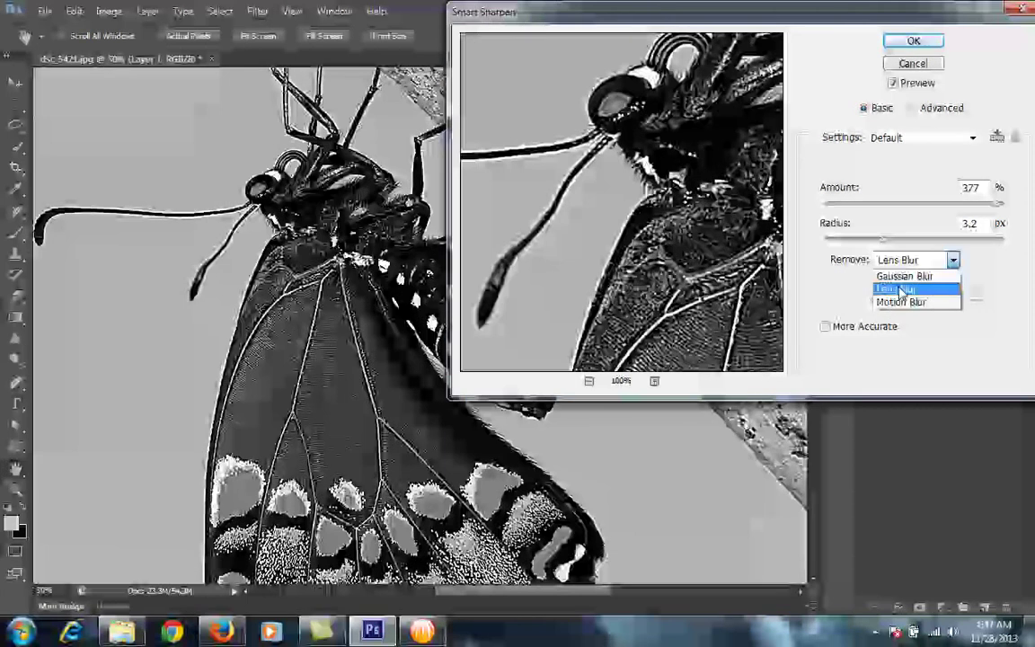
pyautogui.click(902, 290)
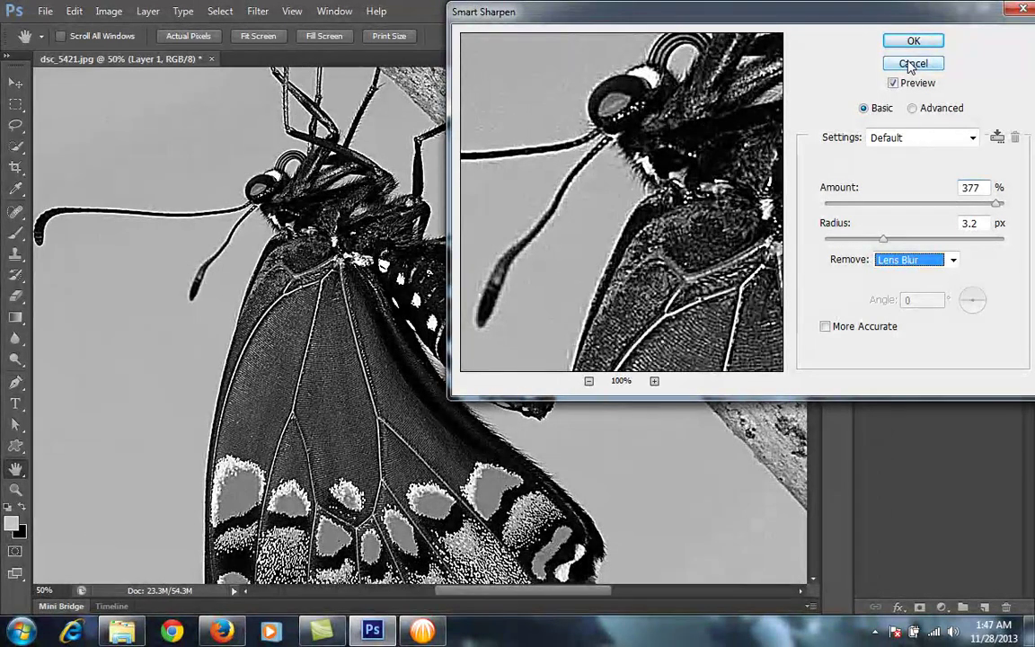
pyautogui.click(913, 64)
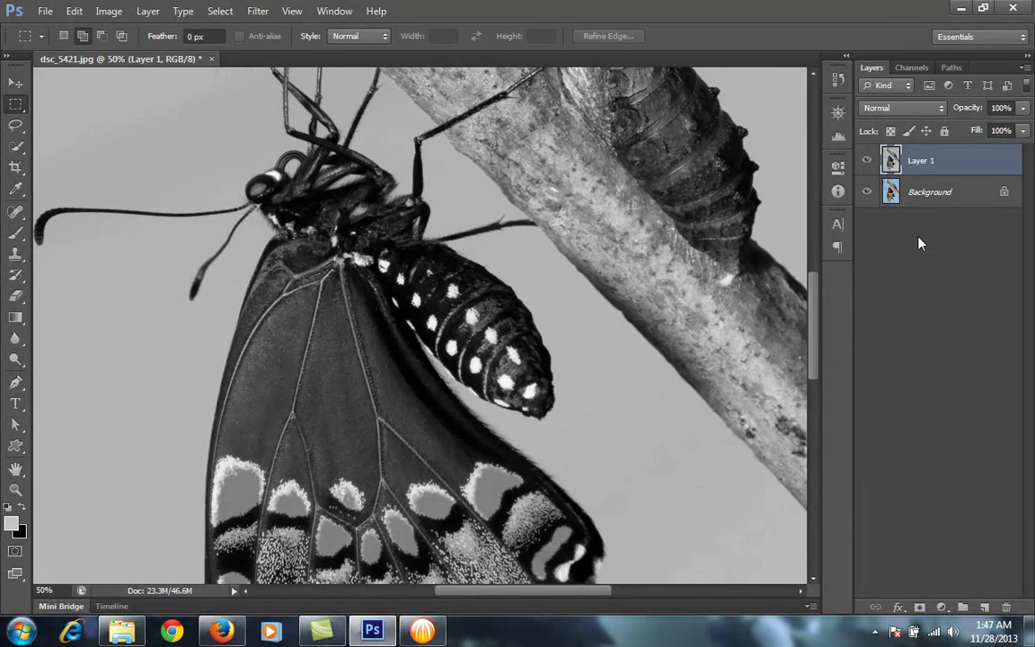
# Open Unsharp Mask and set the Radius to 1.4 pixels
pyautogui.click(257, 11)
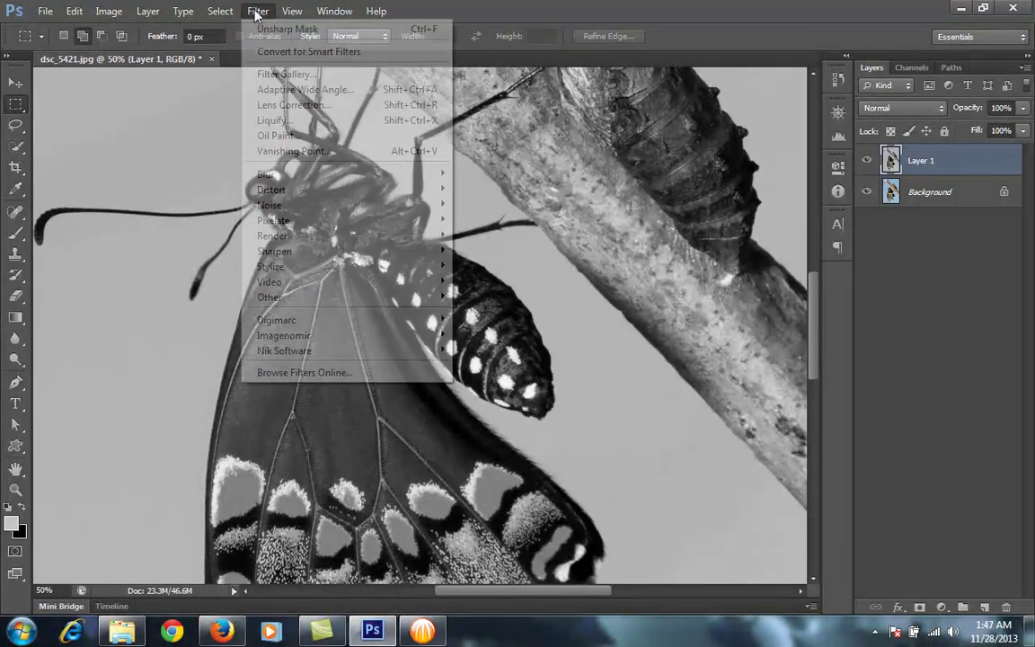
pyautogui.moveTo(416, 256)
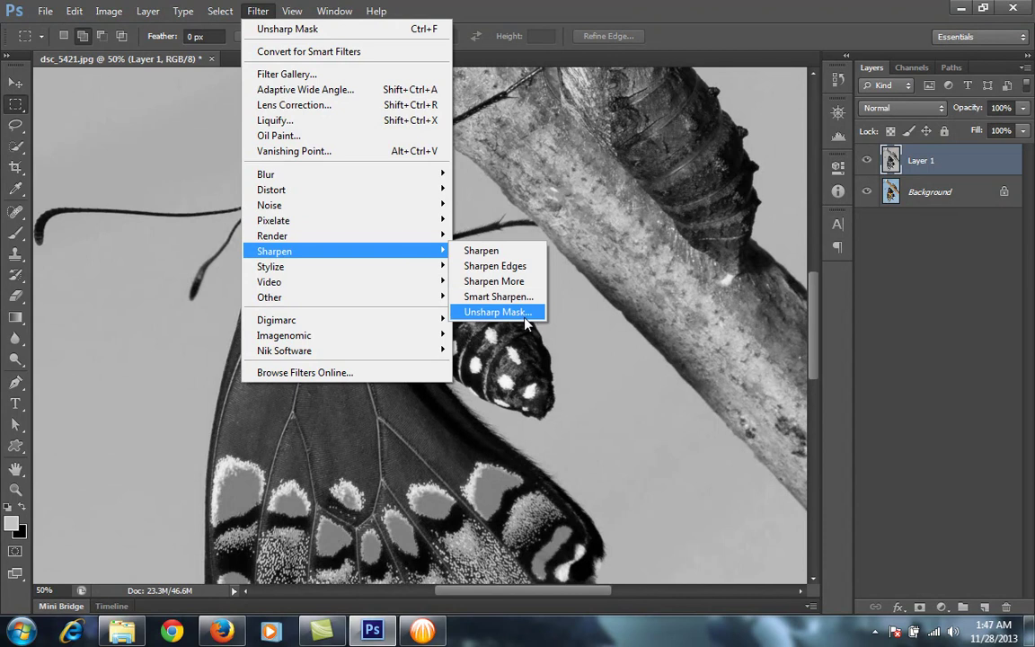
pyautogui.click(497, 312)
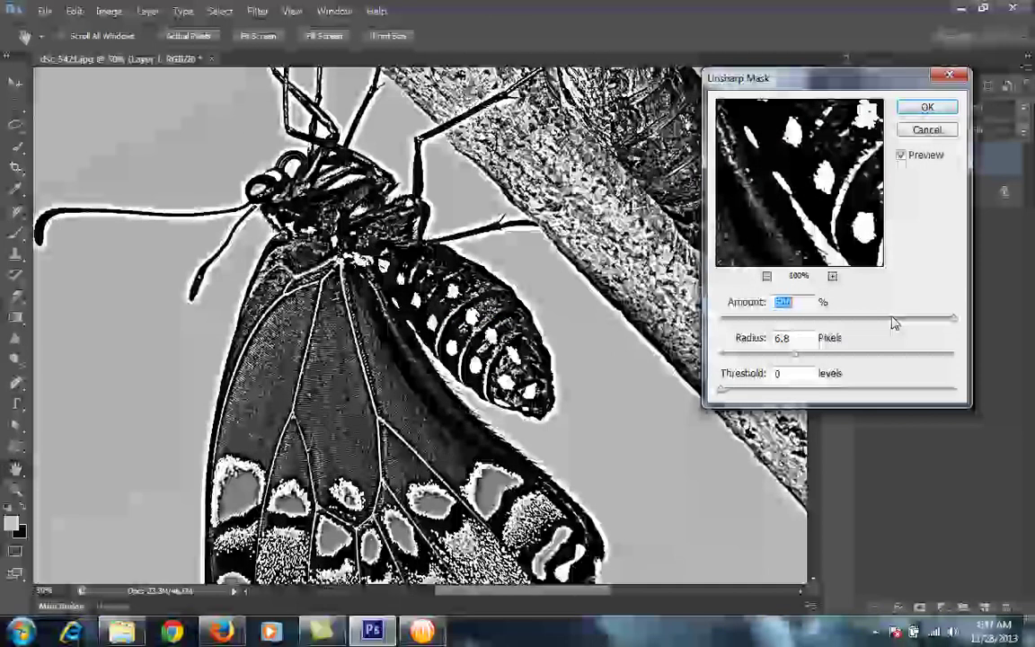
pyautogui.moveTo(794, 355); pyautogui.dragTo(745, 357)
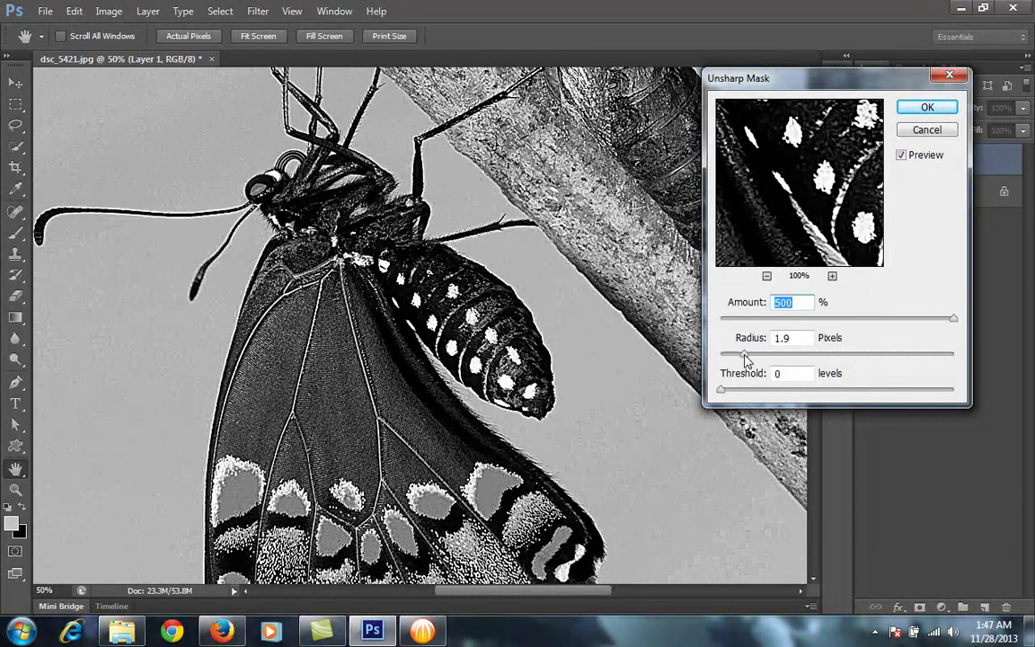
pyautogui.click(800, 339)
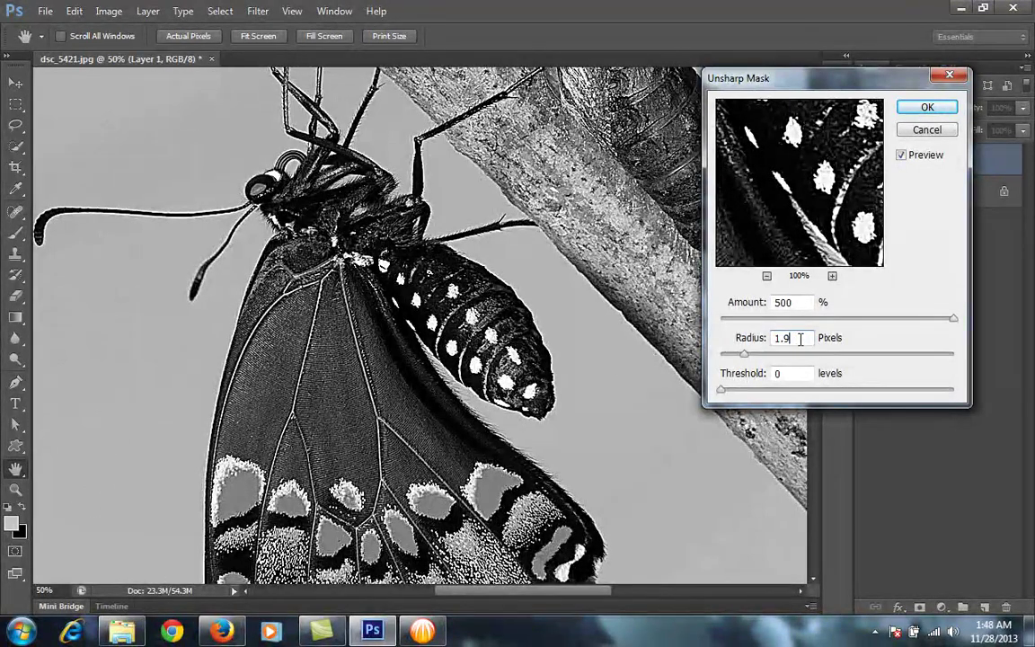
pyautogui.moveTo(745, 354); pyautogui.dragTo(739, 358)
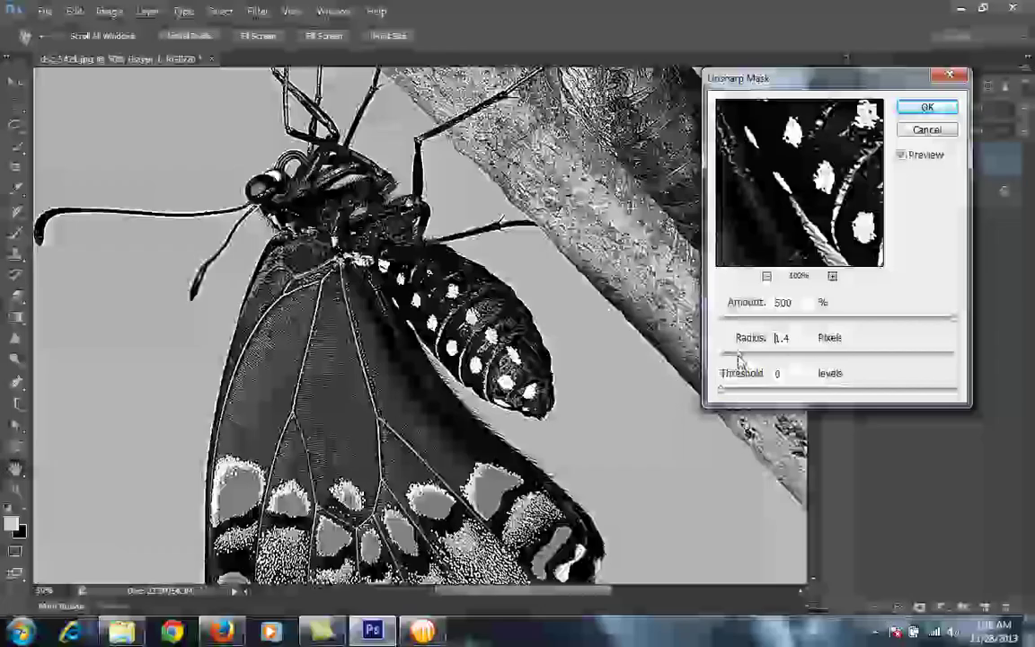
# Set Amount 198% and Threshold 5, apply the filter, and fit the image on screen
pyautogui.moveTo(952, 317); pyautogui.dragTo(913, 323)
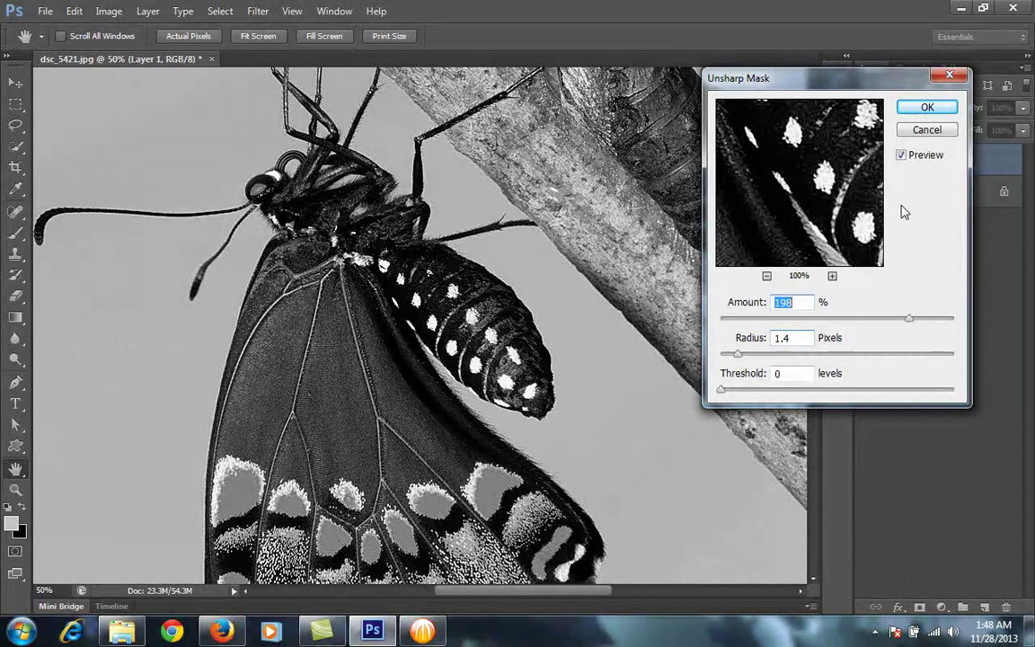
pyautogui.click(901, 157)
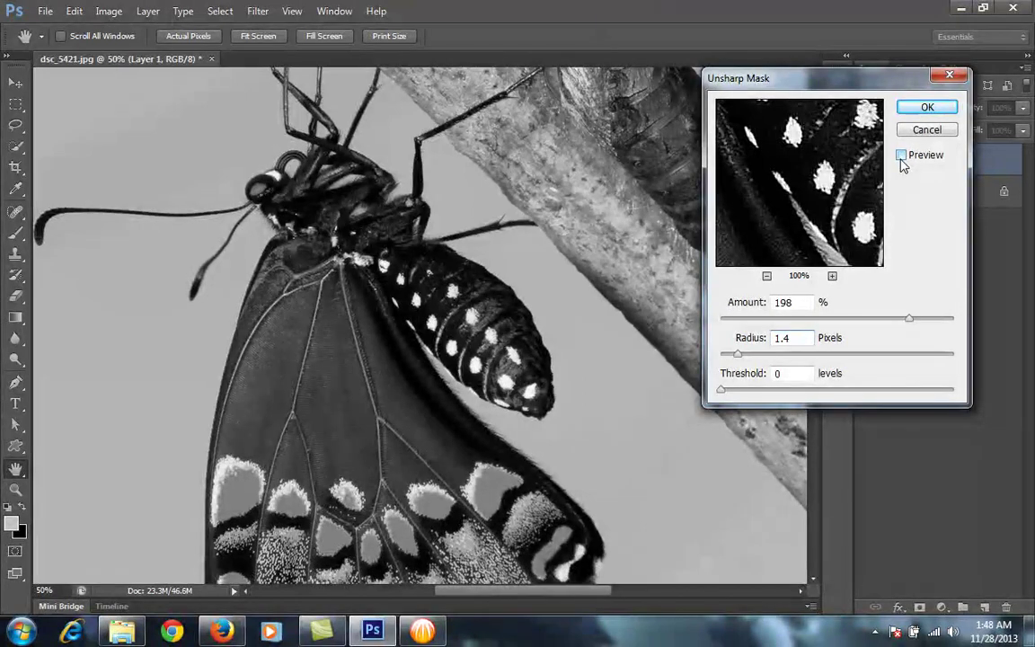
pyautogui.click(901, 158)
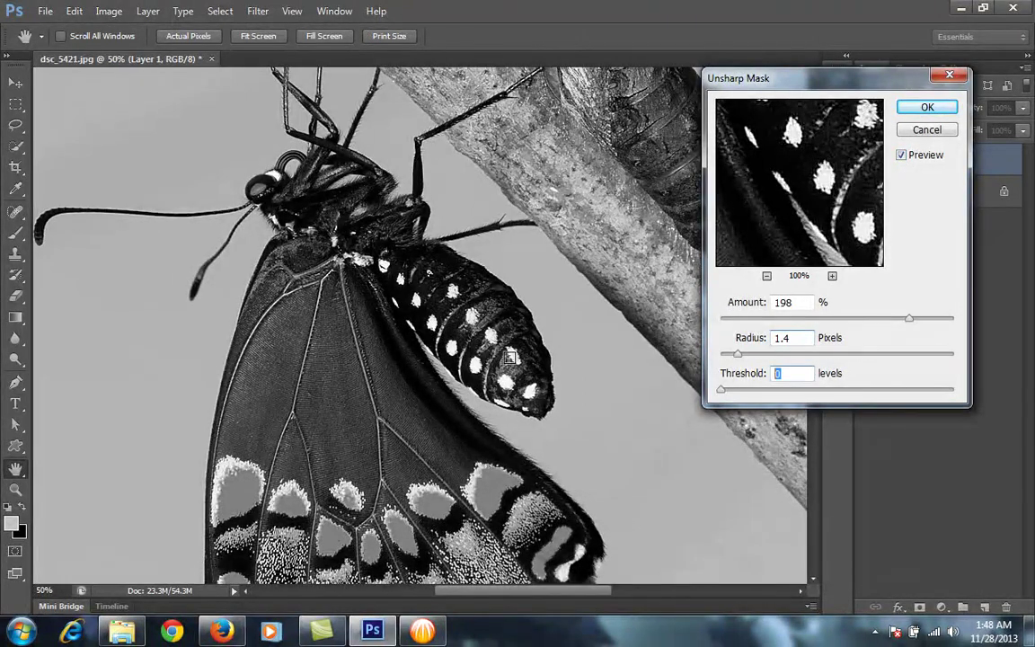
pyautogui.write('5')
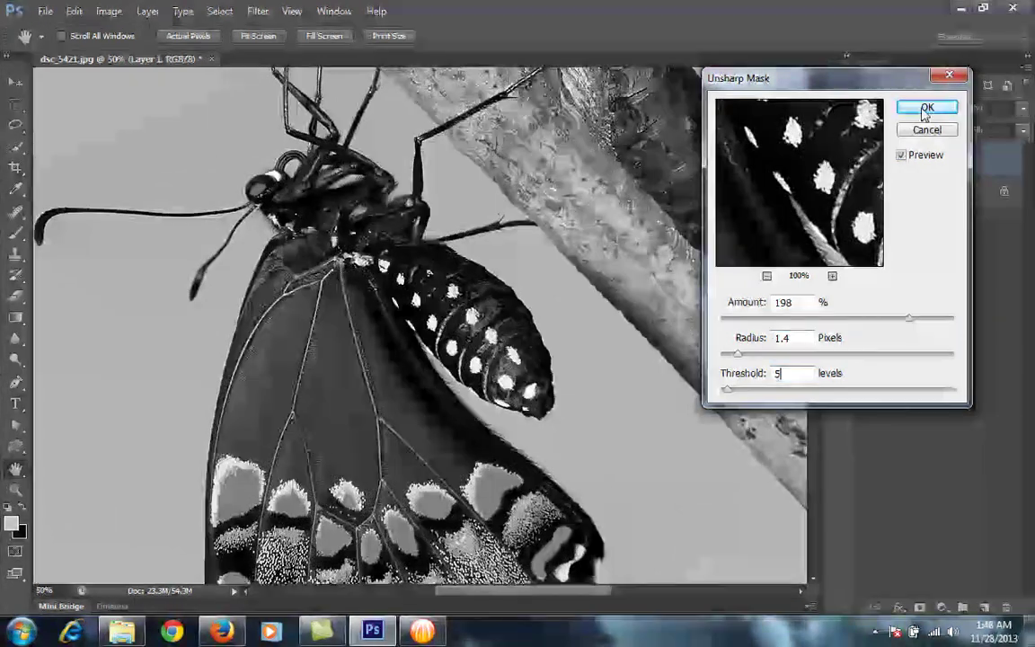
pyautogui.click(925, 106)
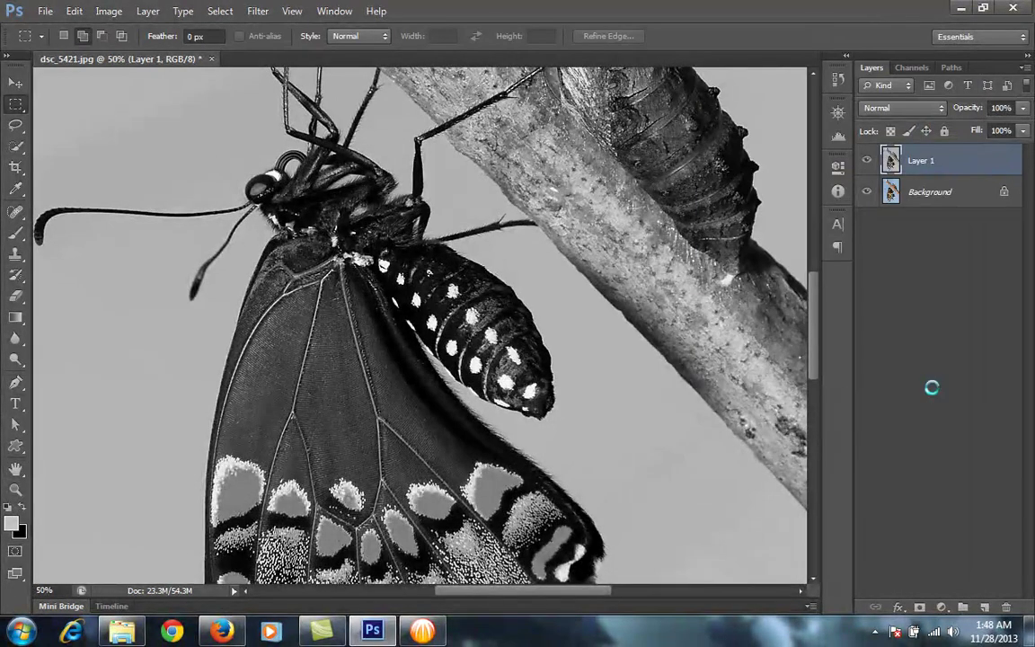
pyautogui.hotkey('ctrl', '0')
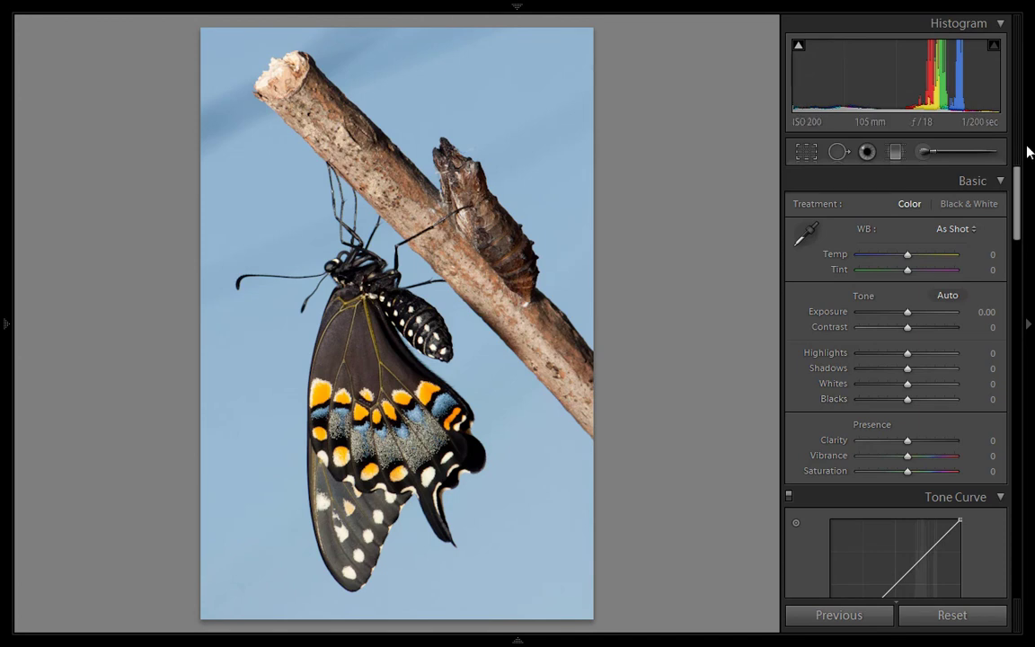
# Scroll the Develop panels down to the Detail panel's sharpening and noise reduction sliders
pyautogui.moveTo(1018, 209); pyautogui.dragTo(1009, 437)
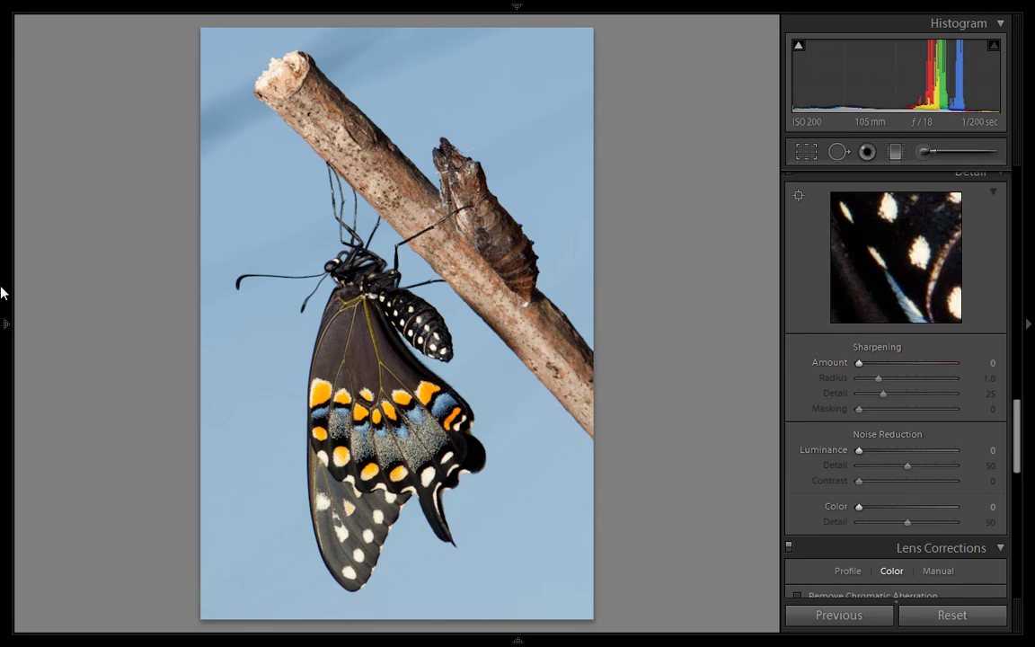
# Zoom the butterfly to 1:1, briefly try 3:1, then pan to the head and legs
pyautogui.click(404, 281)
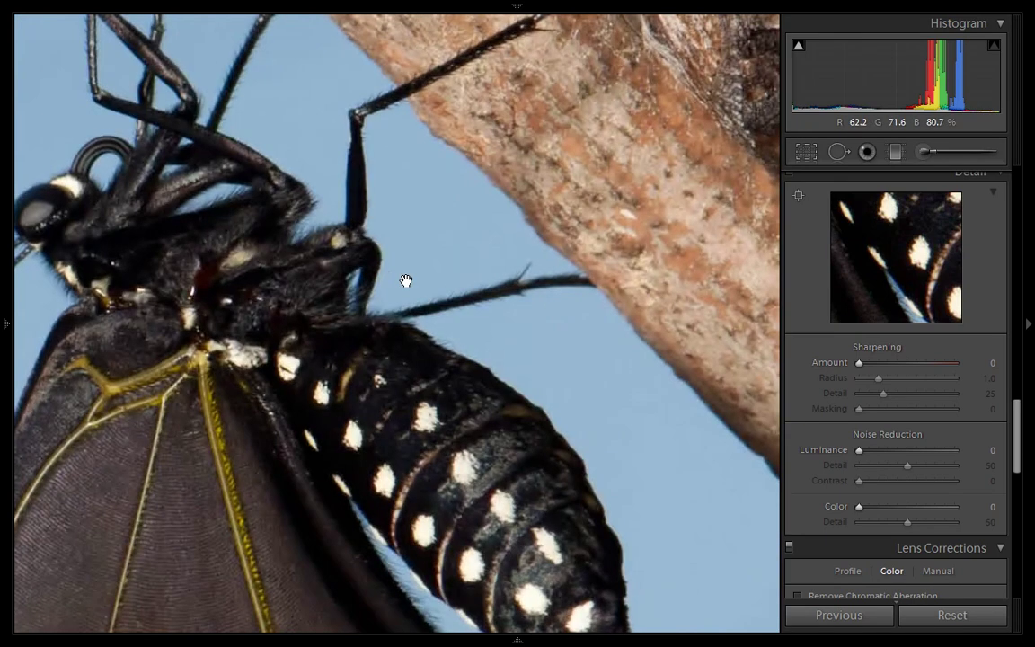
pyautogui.moveTo(3, 290)
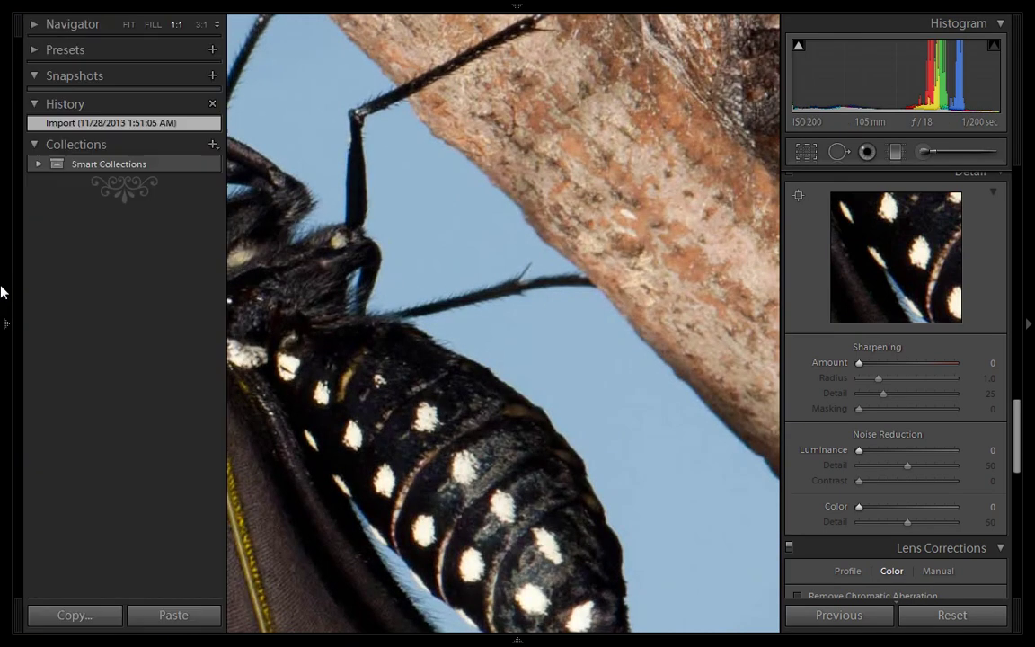
pyautogui.click(200, 24)
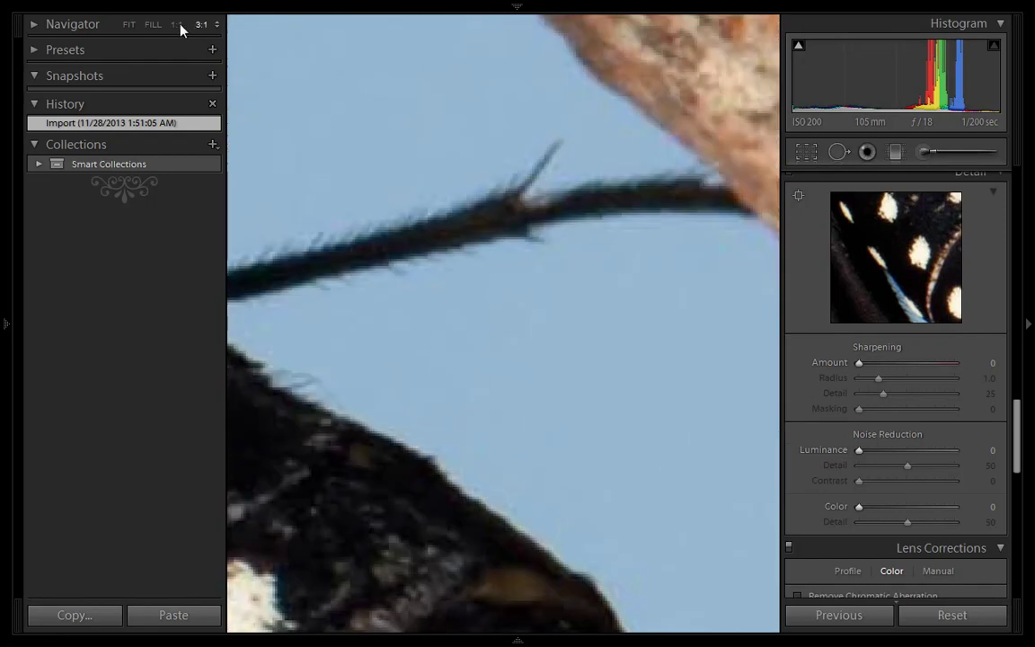
pyautogui.click(178, 26)
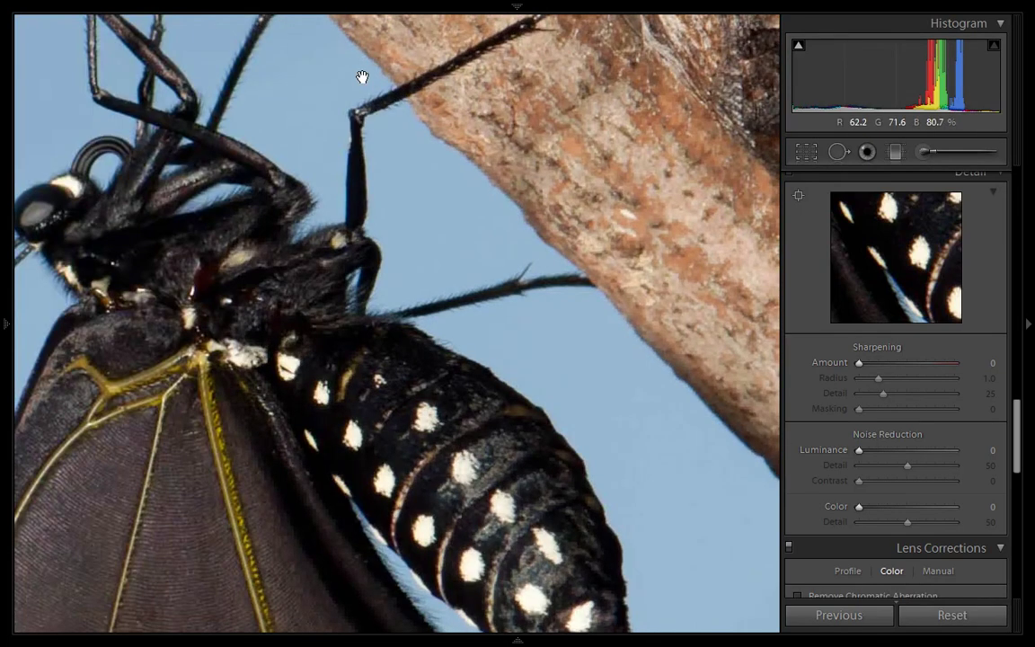
pyautogui.moveTo(393, 201); pyautogui.dragTo(584, 270)
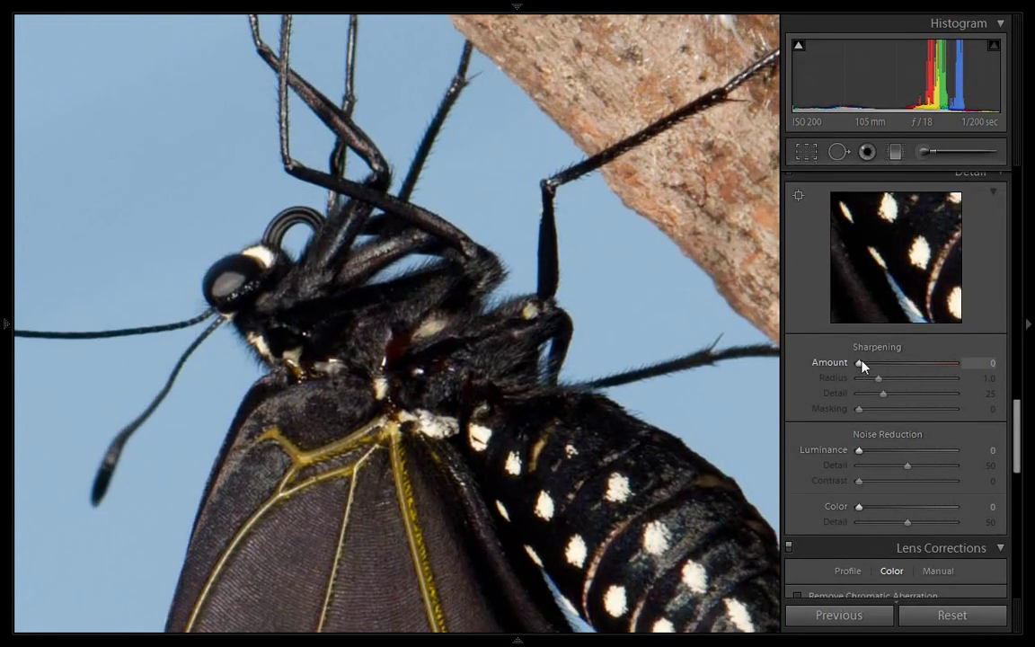
# Alt-drag the Sharpening Amount slider to 102 while viewing the grayscale preview
pyautogui.press('alt')
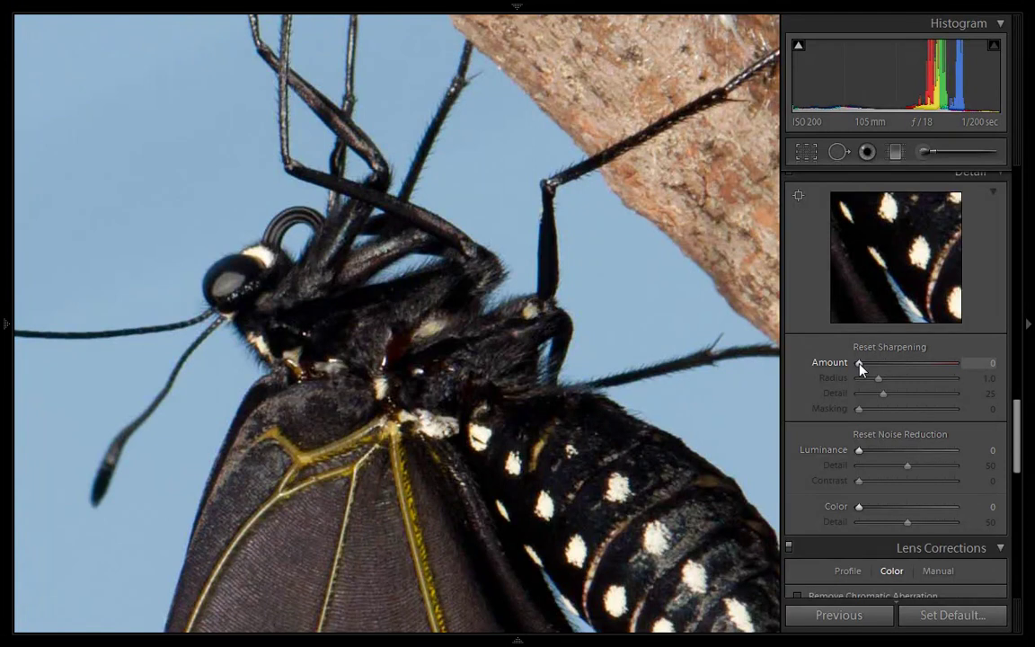
pyautogui.keyDown('alt'); pyautogui.click(860, 364); pyautogui.keyUp('alt')
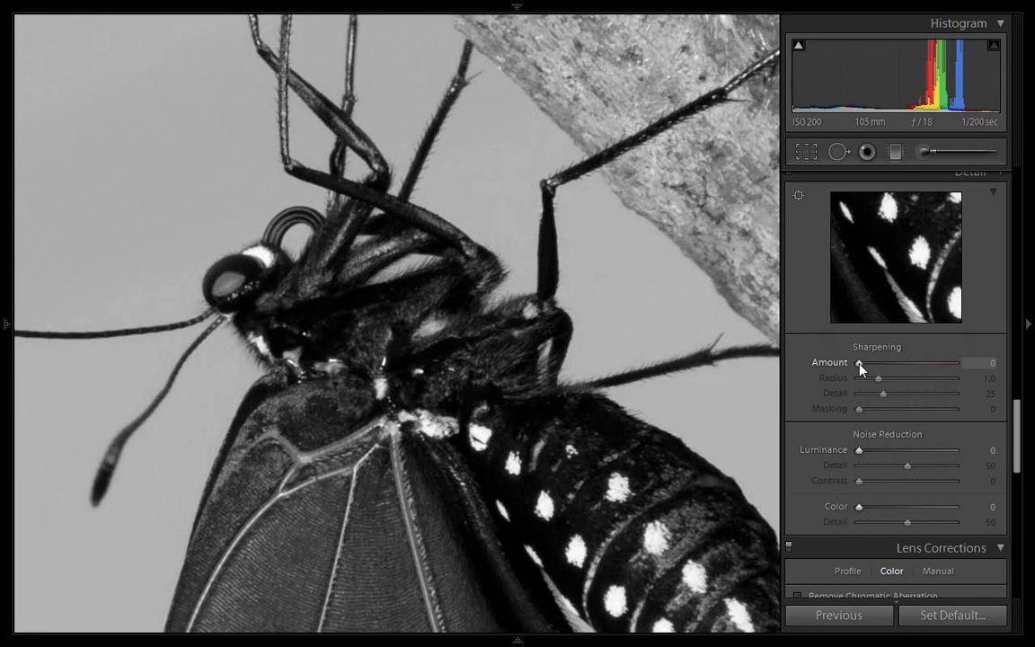
pyautogui.moveTo(860, 368); pyautogui.dragTo(930, 374)
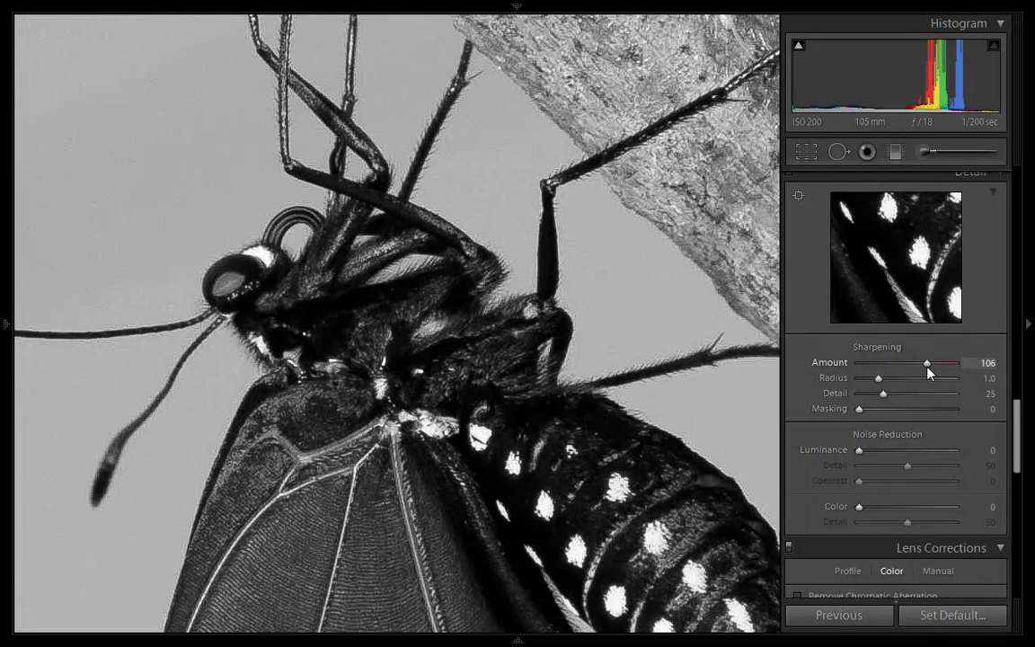
pyautogui.moveTo(928, 366); pyautogui.dragTo(925, 367)
pyautogui.moveTo(927, 370); pyautogui.dragTo(926, 370)
# Alt-drag the Sharpening Radius from 1.0 to 2.2, watching the grayscale mask preview
pyautogui.press('alt')
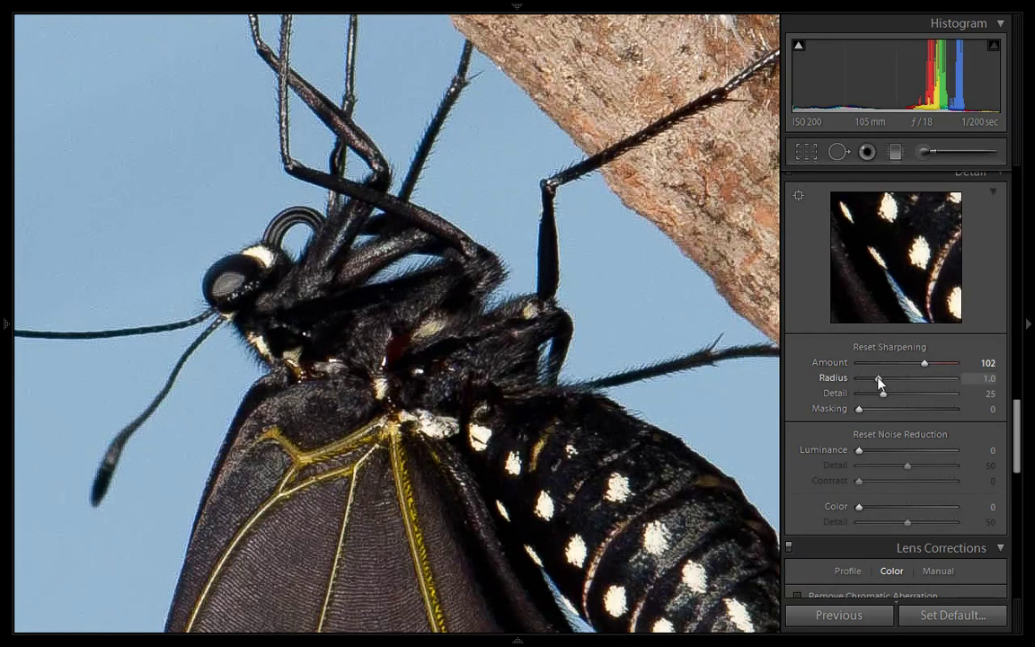
pyautogui.moveTo(880, 382); pyautogui.dragTo(926, 388)
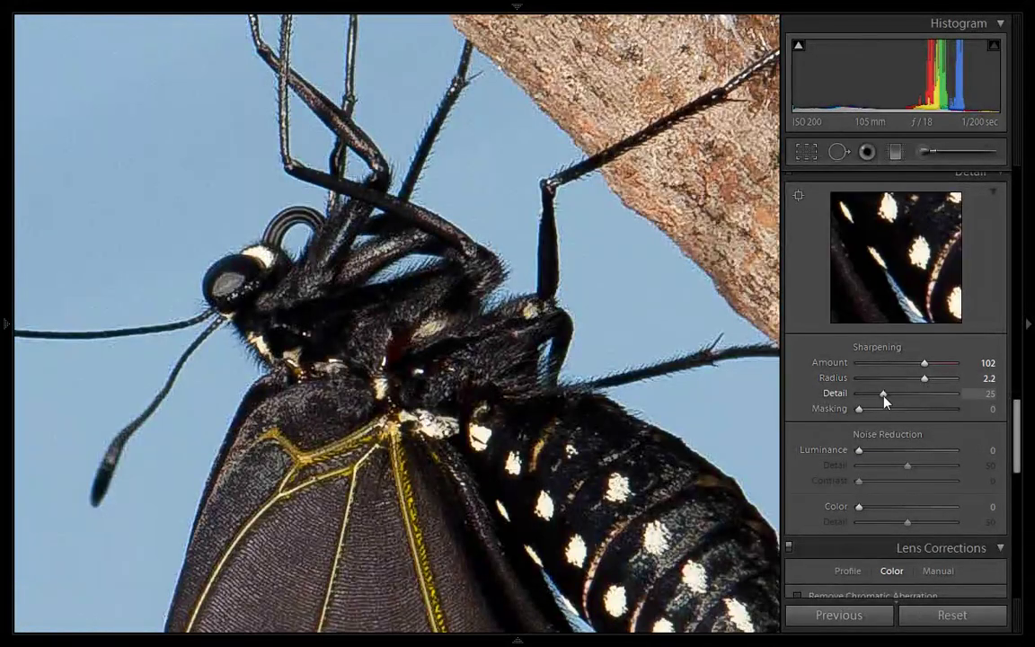
pyautogui.press('alt')
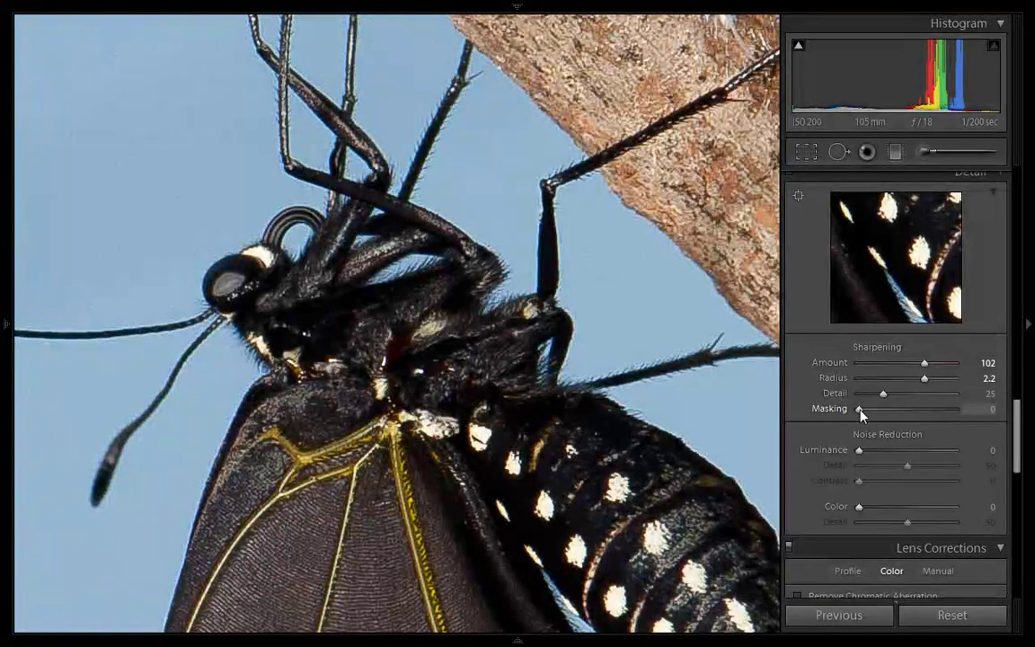
pyautogui.press('alt')
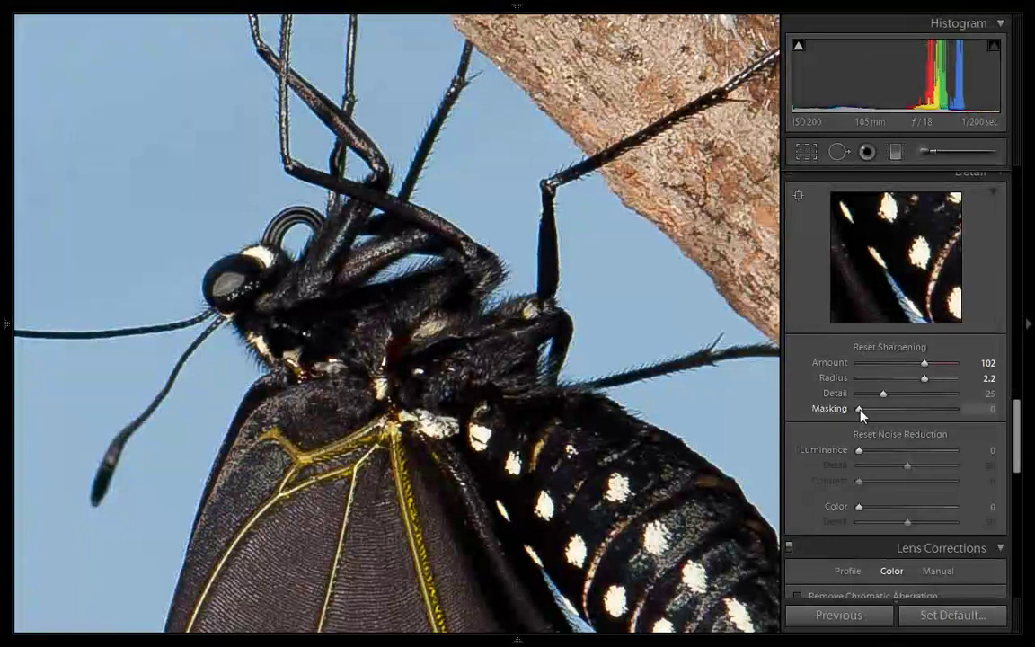
# Raise sharpening Masking from 0 to 56 using the mask preview, keeping the smooth sky unsharpened
pyautogui.keyDown('alt'); pyautogui.click(860, 410); pyautogui.keyUp('alt')
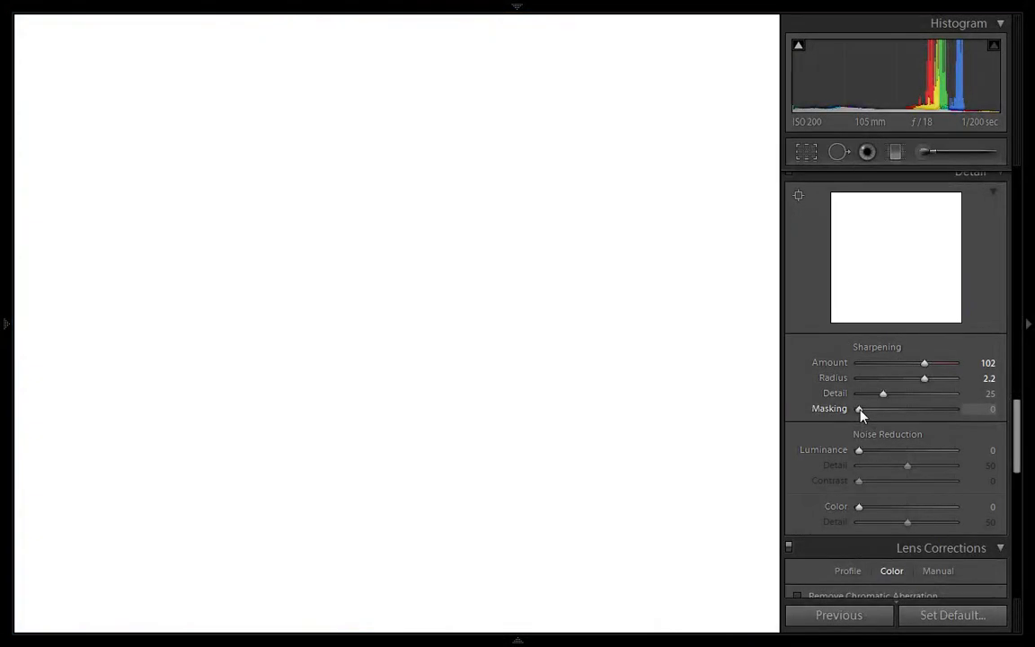
pyautogui.moveTo(860, 411); pyautogui.dragTo(903, 420)
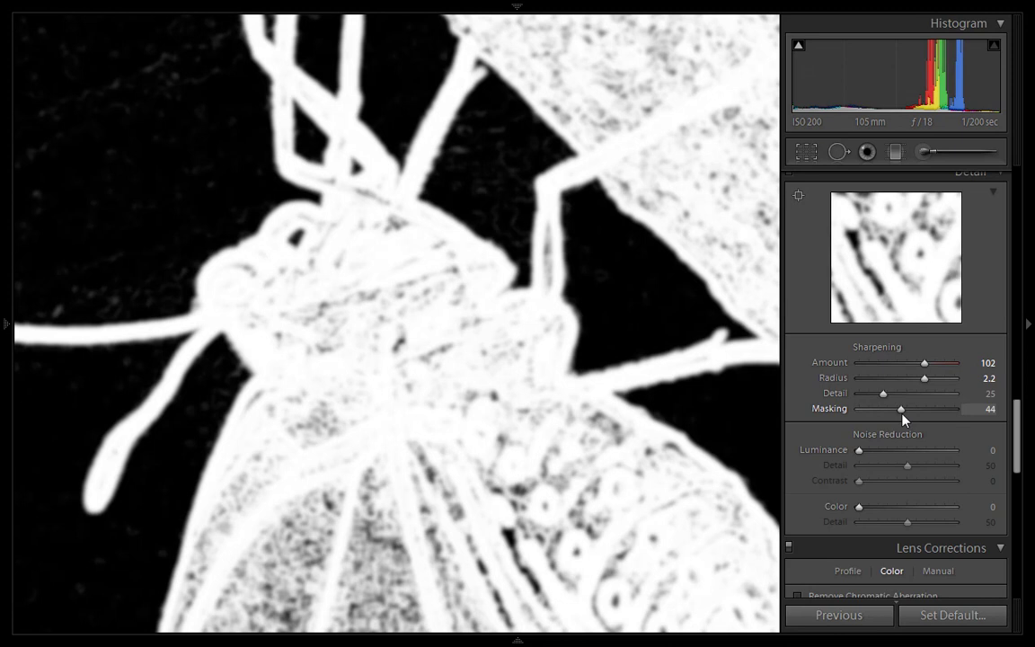
pyautogui.moveTo(907, 418); pyautogui.dragTo(913, 413)
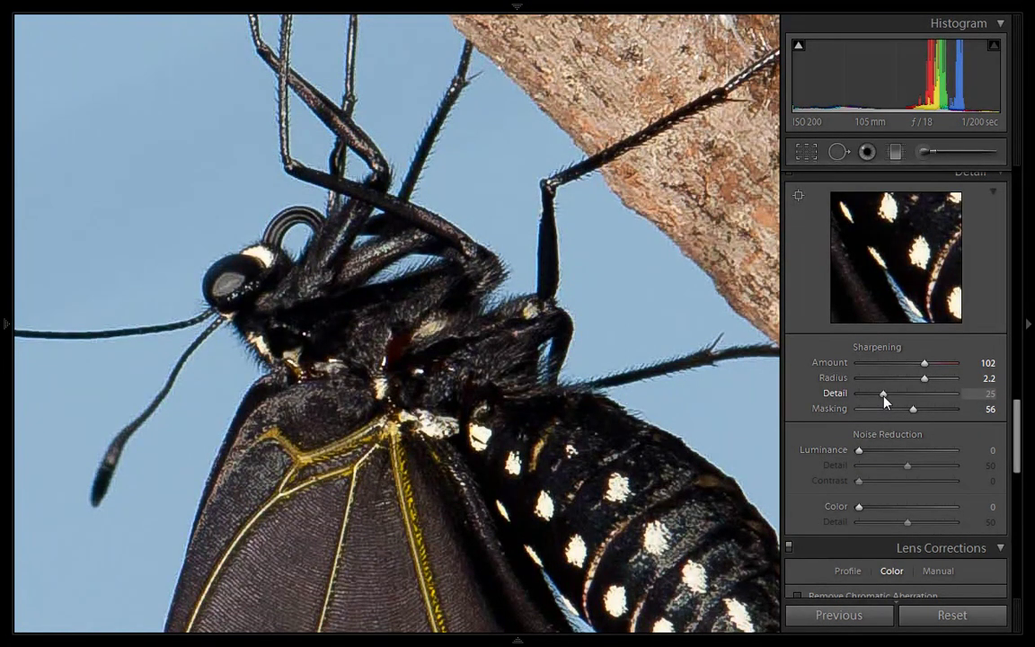
# Increase the Sharpening Detail slider from 25, settling it at 50
pyautogui.moveTo(888, 401); pyautogui.dragTo(923, 397)
pyautogui.moveTo(923, 398)
pyautogui.mouseDown()
pyautogui.moveTo(886, 398)
pyautogui.moveTo(909, 400)
pyautogui.mouseUp()
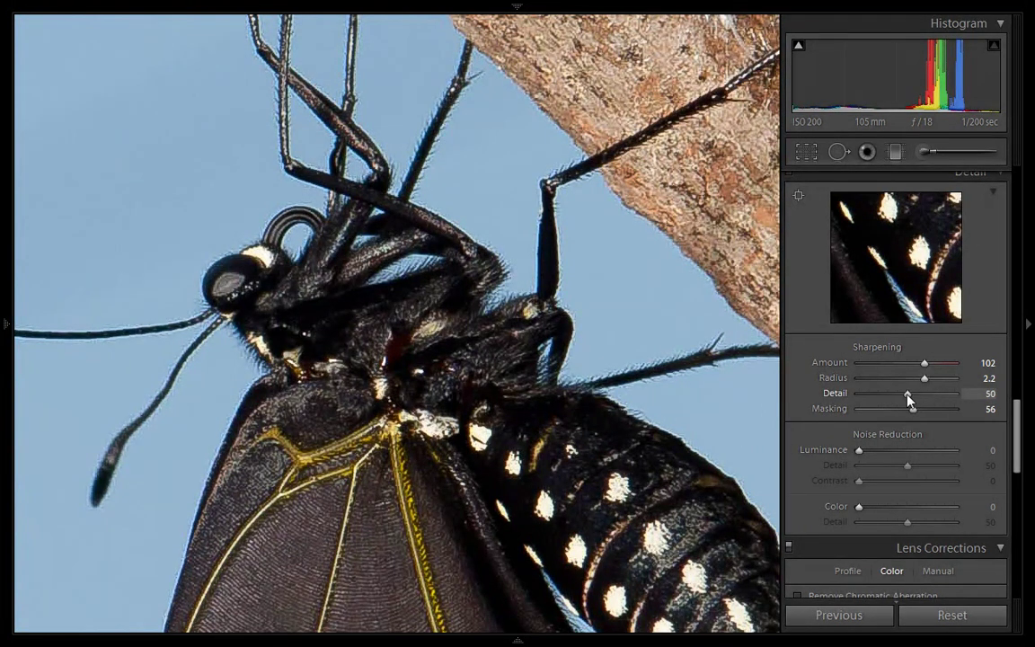